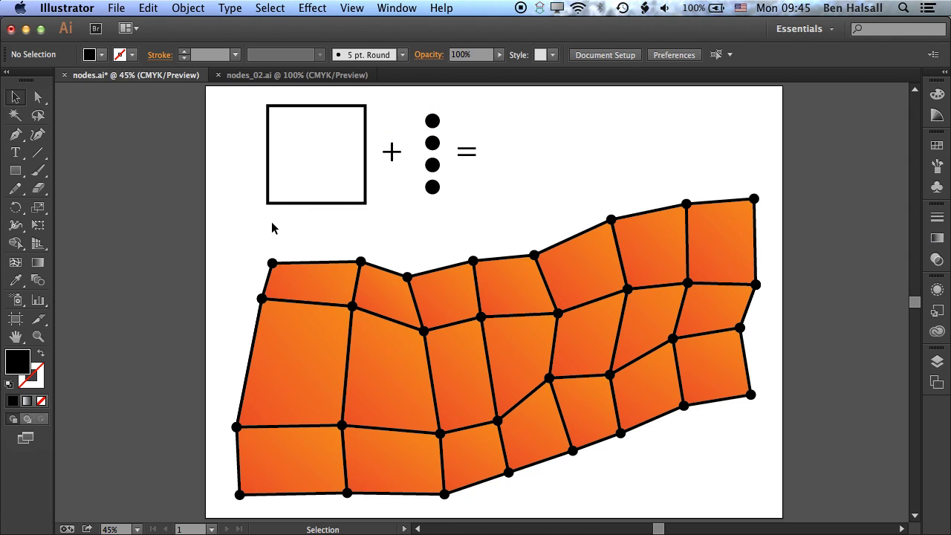
# Switch from the finished nodes.ai example to the empty nodes_02.ai document.
pyautogui.click(270, 76)
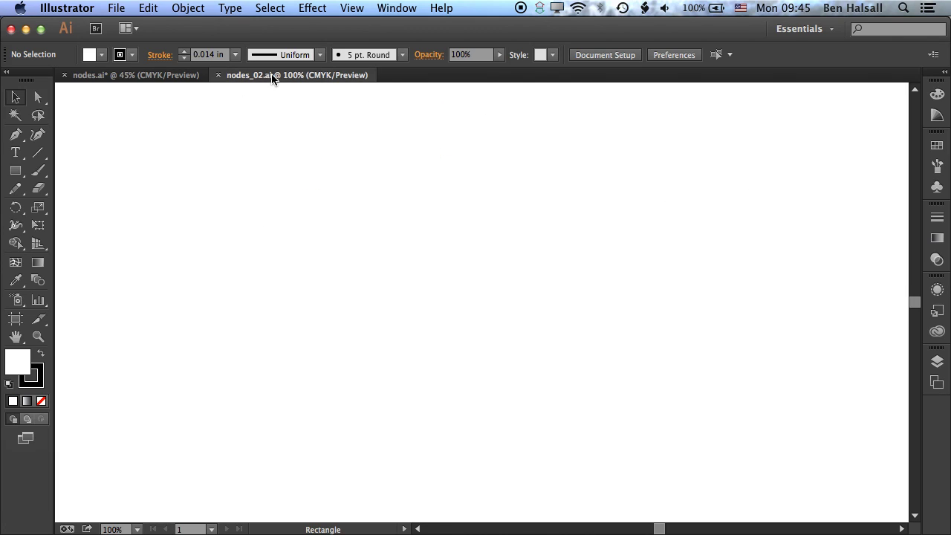
# Draw a square near the top-left of the page with the Rectangle tool and deselect it.
pyautogui.click(16, 171)
pyautogui.moveTo(182, 144); pyautogui.dragTo(261, 223)
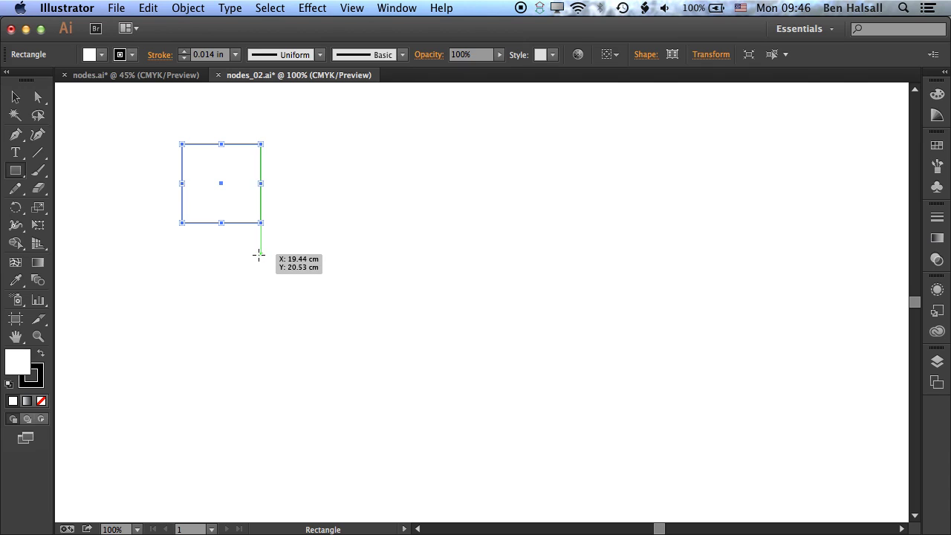
pyautogui.press('v')
pyautogui.click(376, 166)
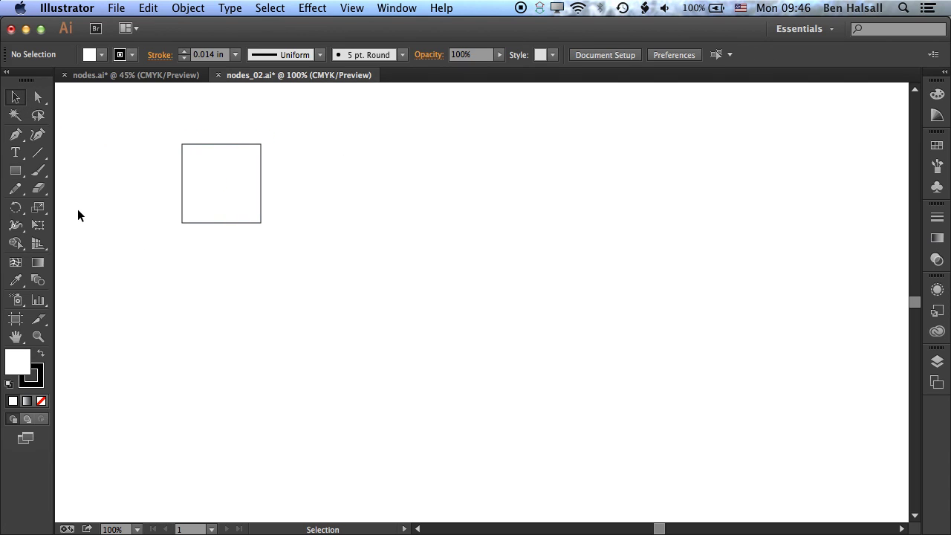
pyautogui.moveTo(15, 171); pyautogui.dragTo(89, 208)
# At 200% zoom, draw a small circle on the square's top-left corner, filled black with no stroke.
pyautogui.press('super+equal')
pyautogui.moveTo(179, 198); pyautogui.dragTo(278, 286)
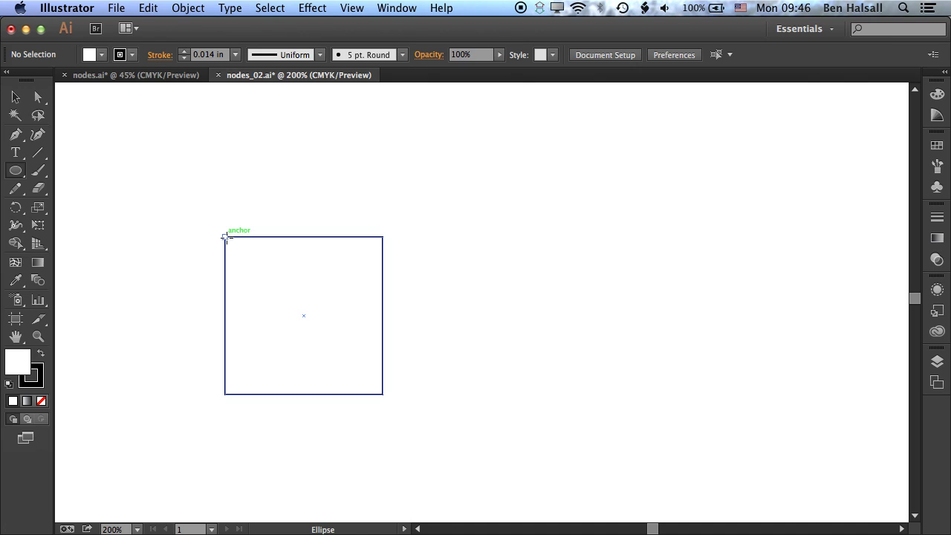
pyautogui.moveTo(227, 238)
pyautogui.mouseDown()
pyautogui.moveTo(234, 226)
pyautogui.moveTo(226, 238)
pyautogui.mouseUp()
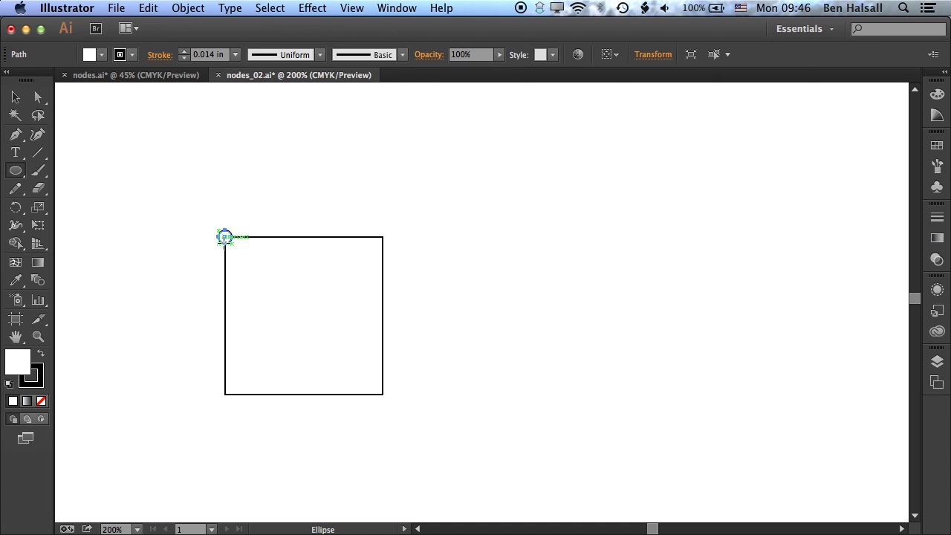
pyautogui.click(40, 356)
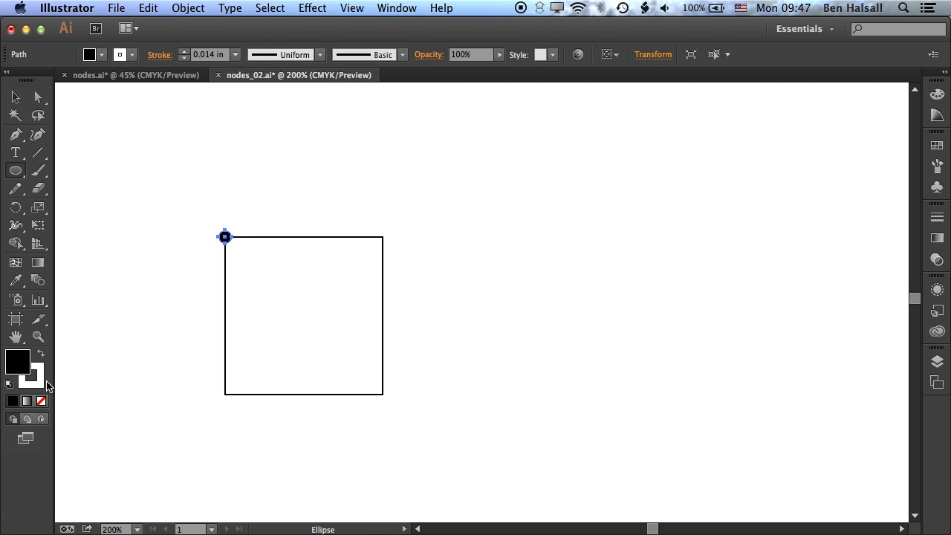
pyautogui.click(33, 386)
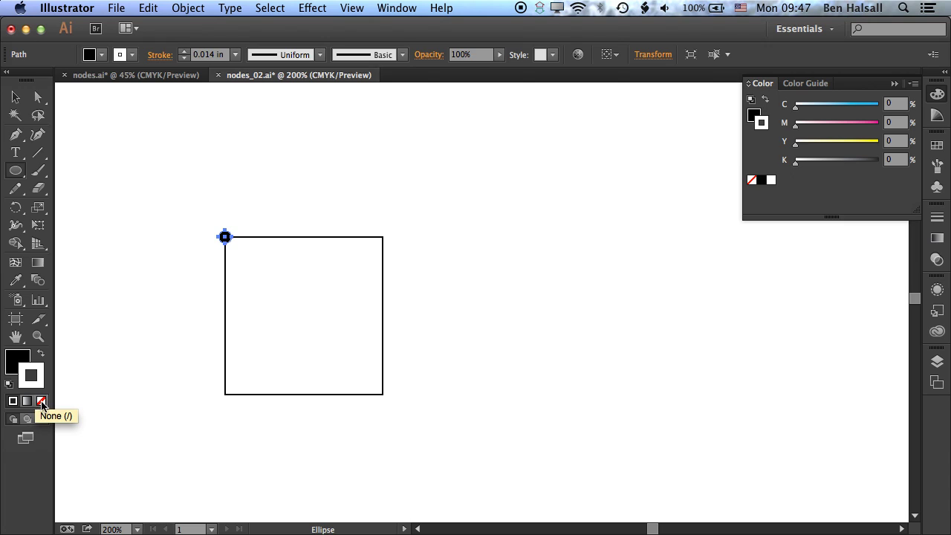
pyautogui.click(41, 402)
pyautogui.click(15, 96)
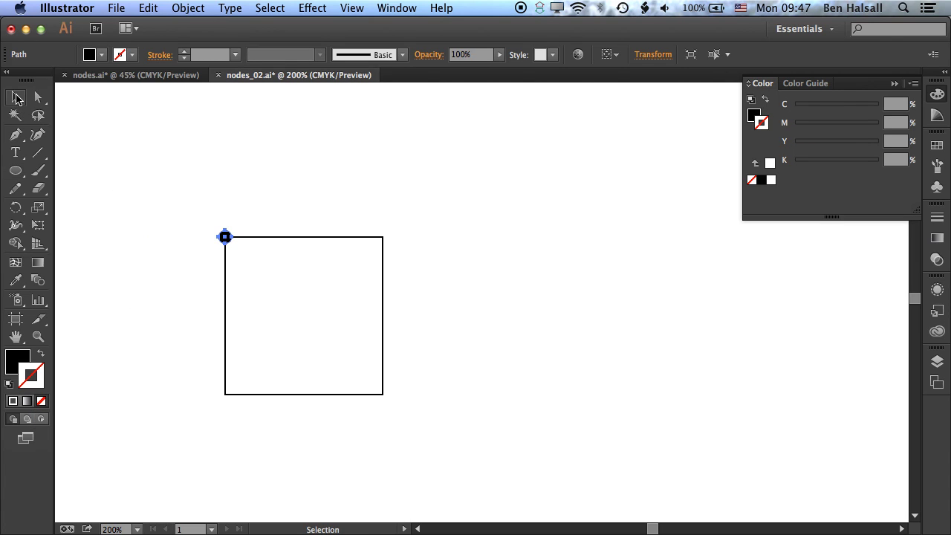
pyautogui.click(151, 157)
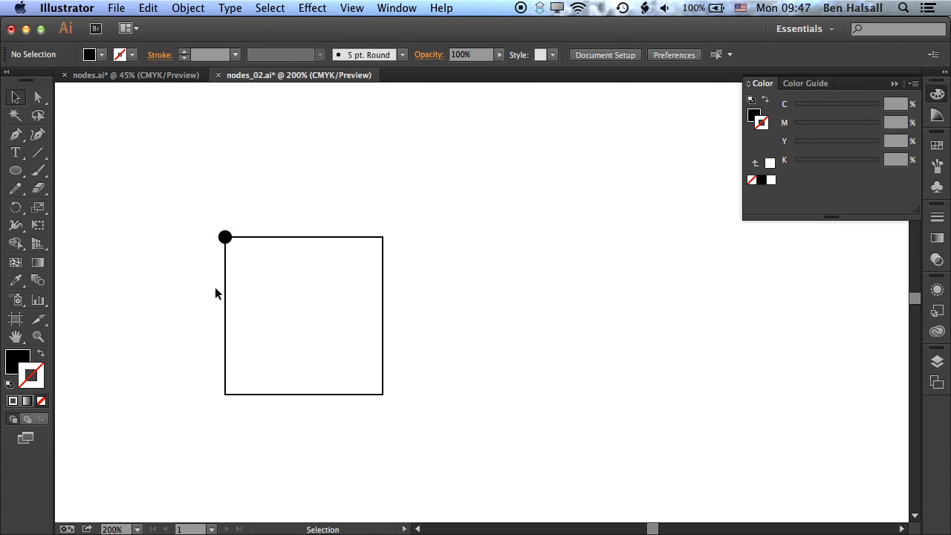
# At 400% zoom, Alt+Shift-drag a copy of the black circle down to the square's bottom-left corner.
pyautogui.click(225, 238)
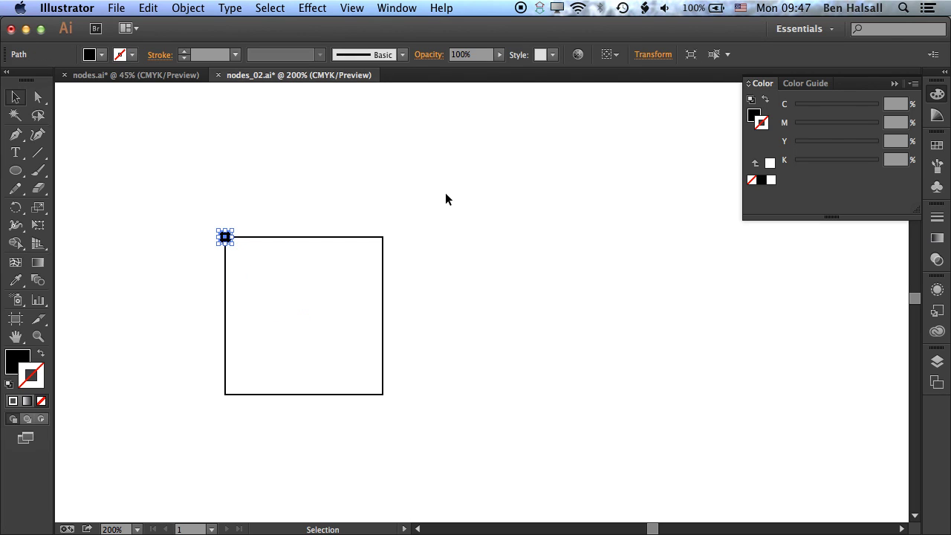
pyautogui.press('super+equal')
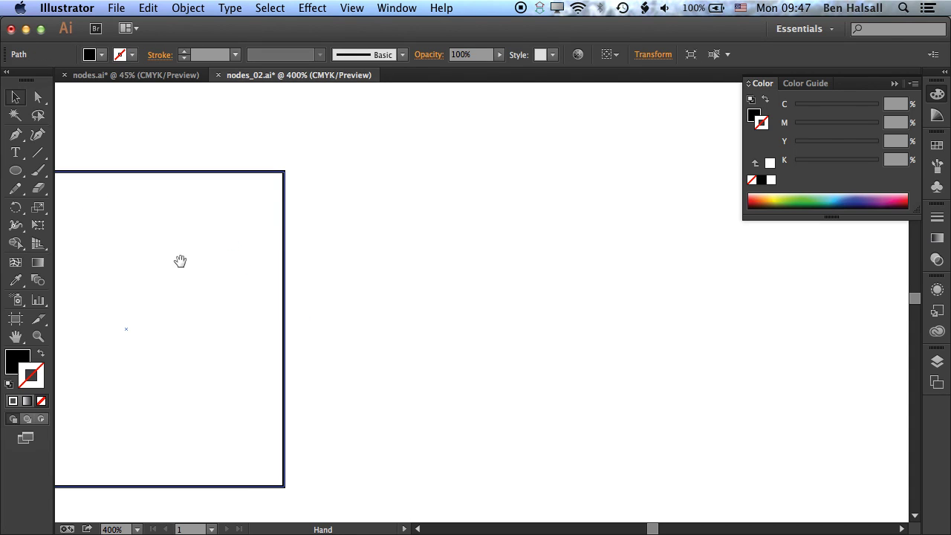
pyautogui.moveTo(180, 261); pyautogui.dragTo(501, 238)
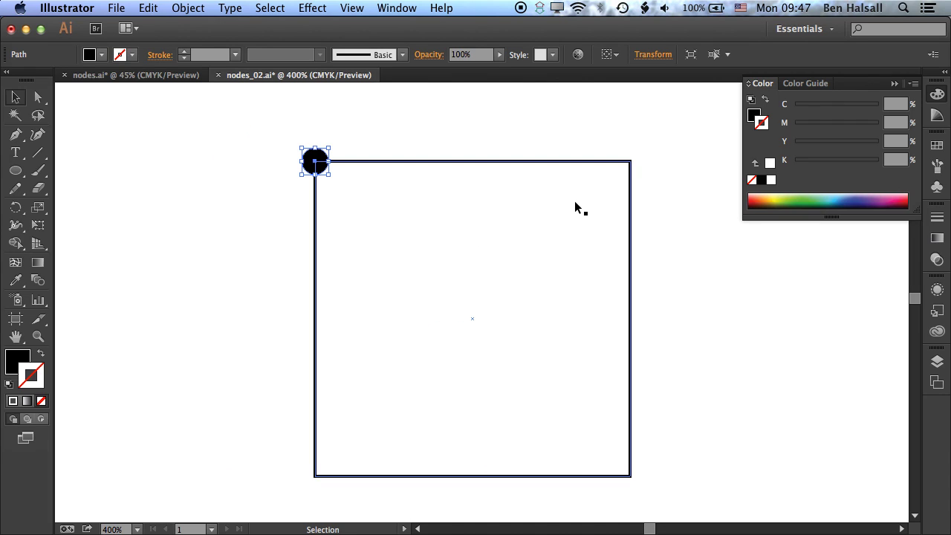
pyautogui.press('a')
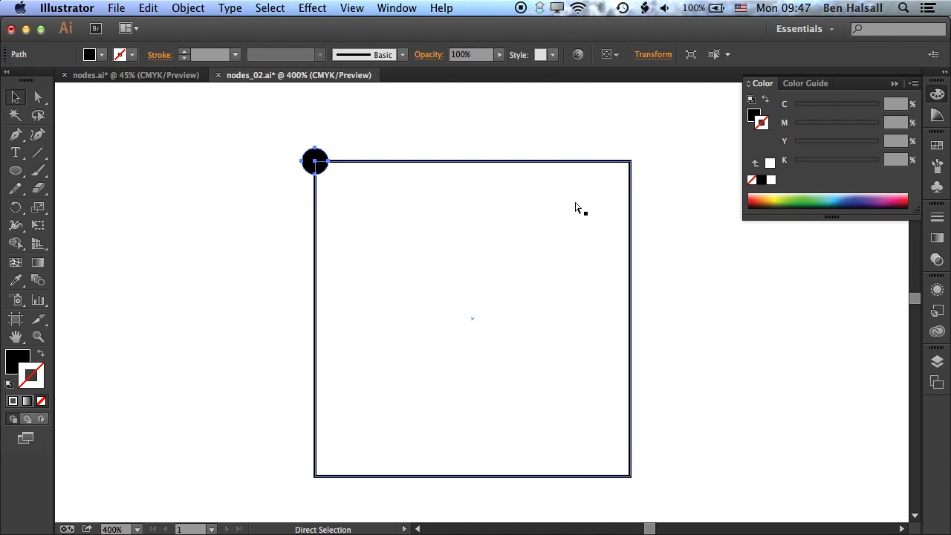
pyautogui.press('v')
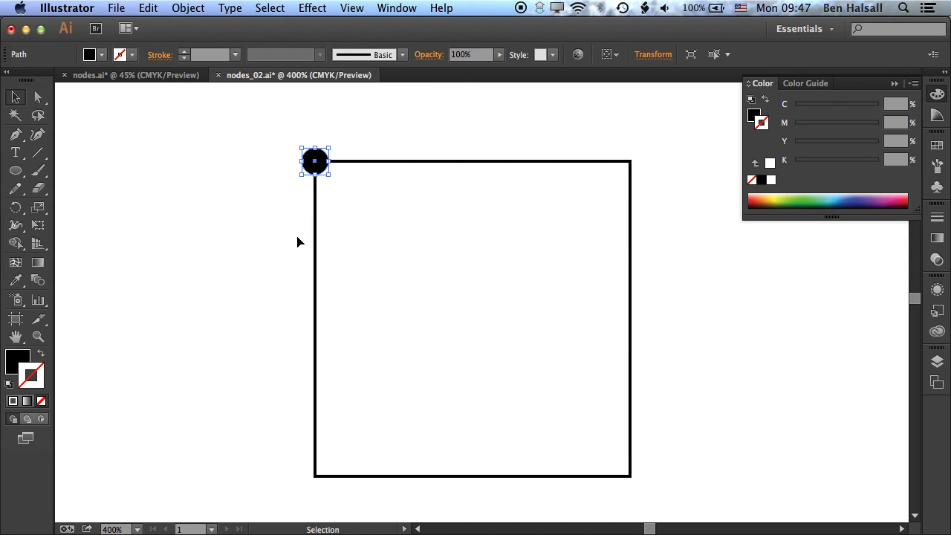
pyautogui.moveTo(312, 170); pyautogui.dragTo(315, 476)
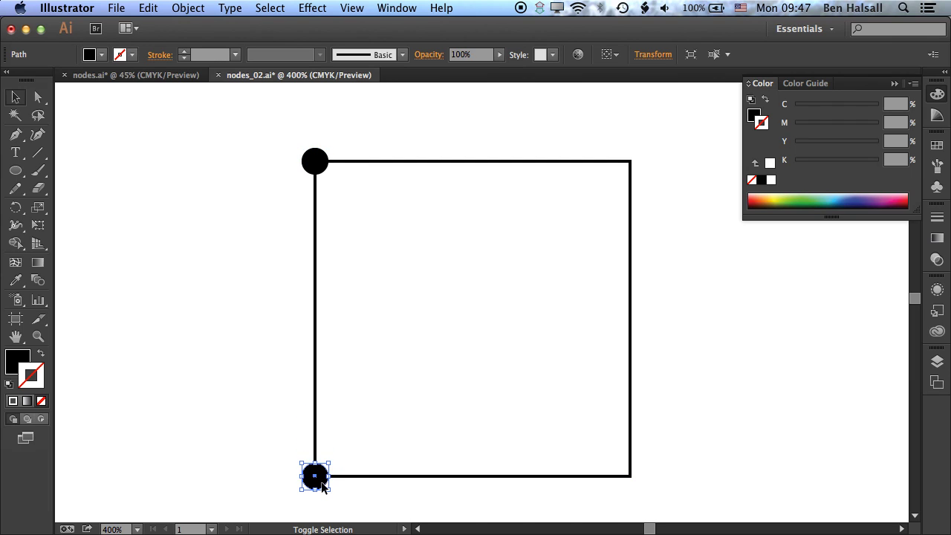
pyautogui.click(181, 149)
# Zoom out to 150% and move the square up and left on the page.
pyautogui.press('super+minus')
pyautogui.press('super+minus')
pyautogui.press('super+minus')
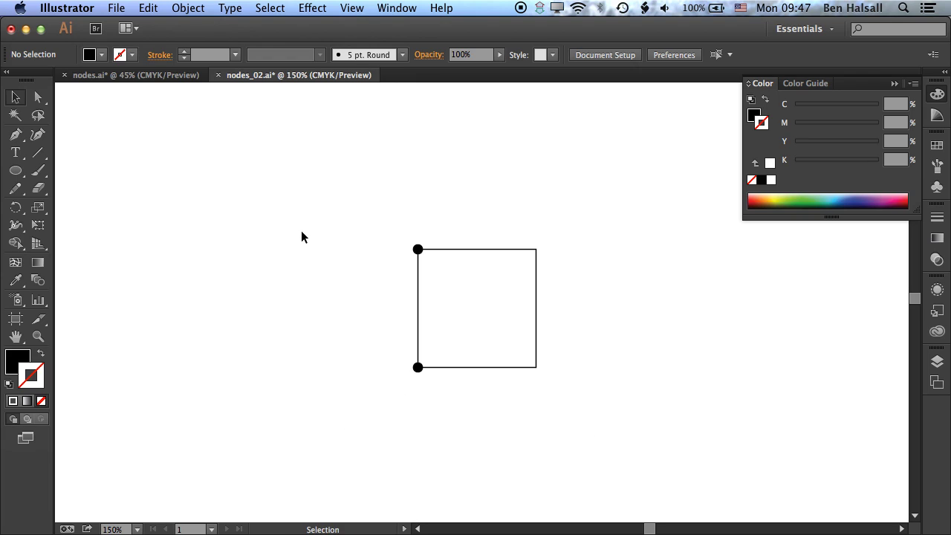
pyautogui.click(480, 322)
pyautogui.moveTo(480, 322); pyautogui.dragTo(321, 279)
pyautogui.click(501, 261)
# Fill the square with a light grey swatch from the Swatches panel.
pyautogui.click(325, 262)
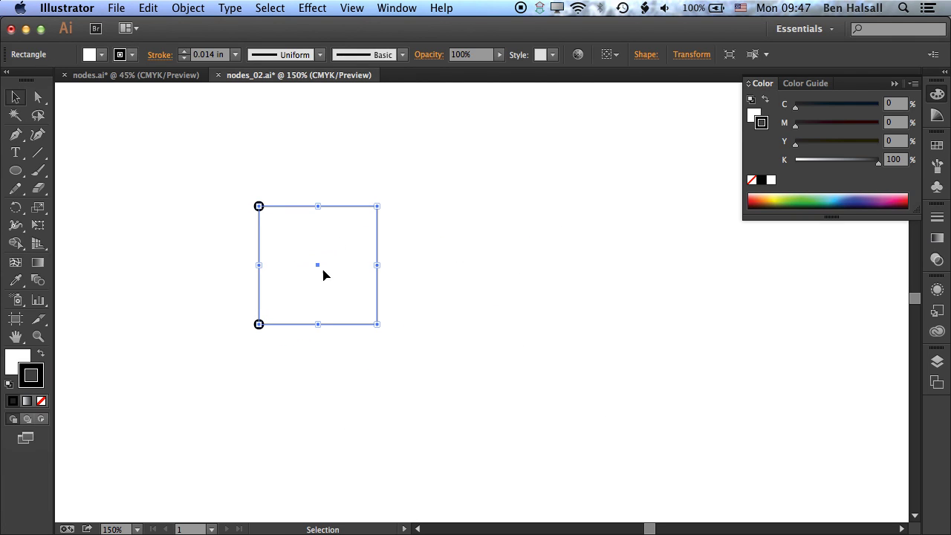
pyautogui.click(12, 363)
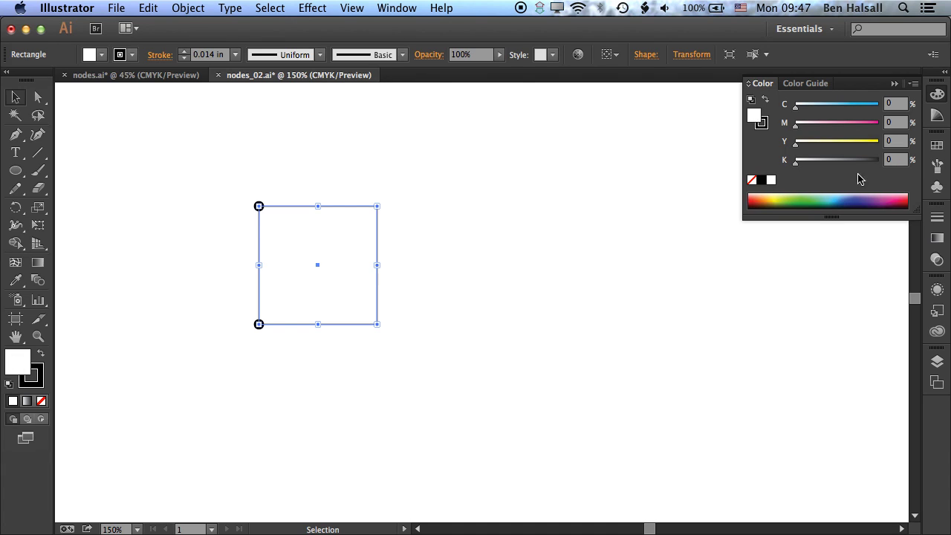
pyautogui.click(937, 145)
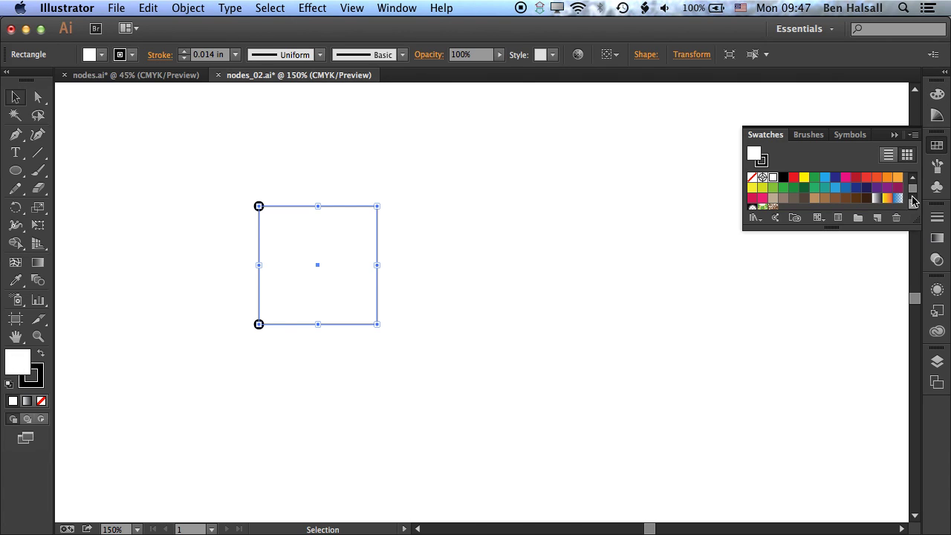
pyautogui.moveTo(915, 218); pyautogui.dragTo(904, 264)
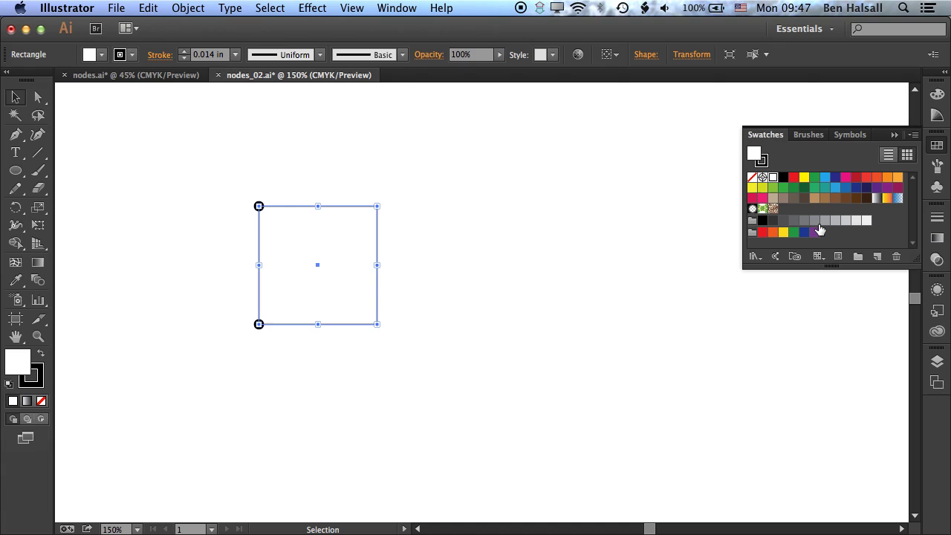
pyautogui.click(857, 221)
pyautogui.click(845, 221)
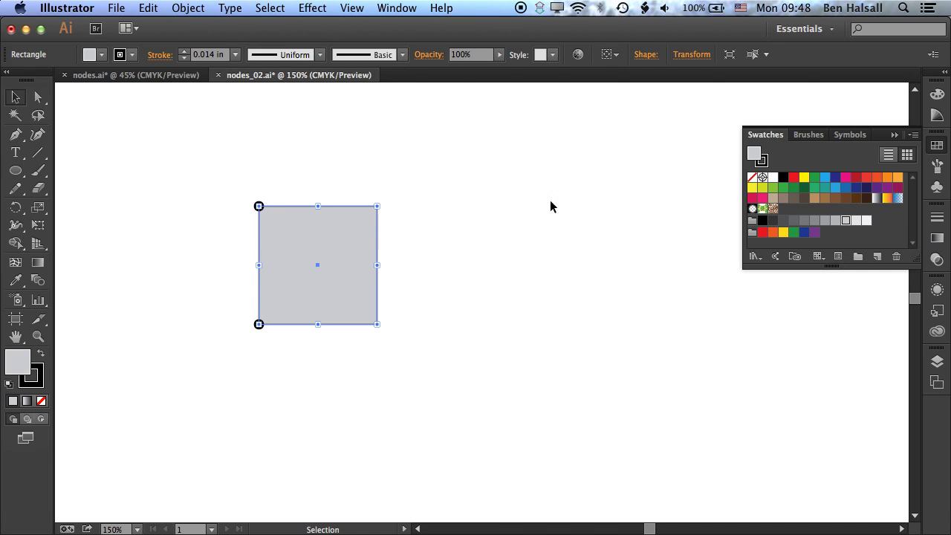
pyautogui.click(324, 163)
# Alt-drag copies of the dotted square to the right, lining up the shared corner dots, to make four squares.
pyautogui.press('super+equal')
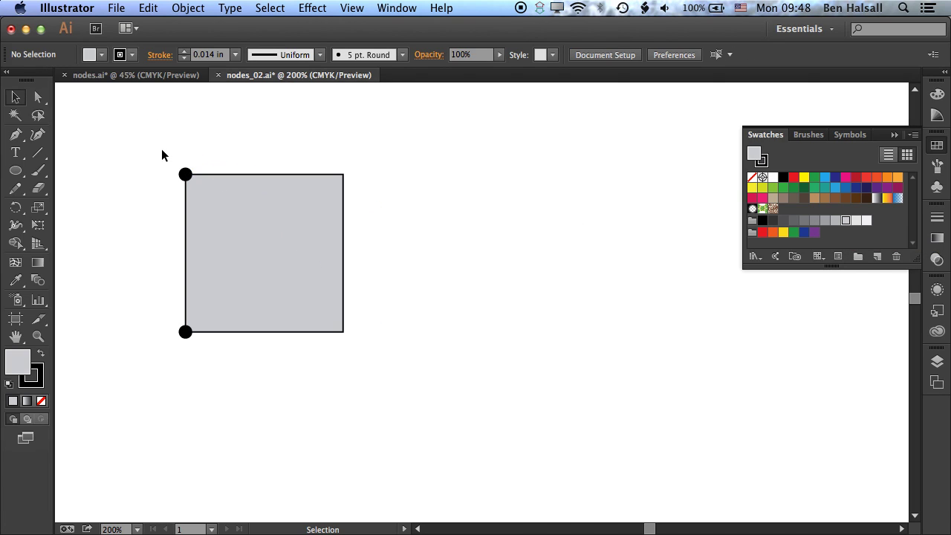
pyautogui.moveTo(153, 171); pyautogui.dragTo(389, 317)
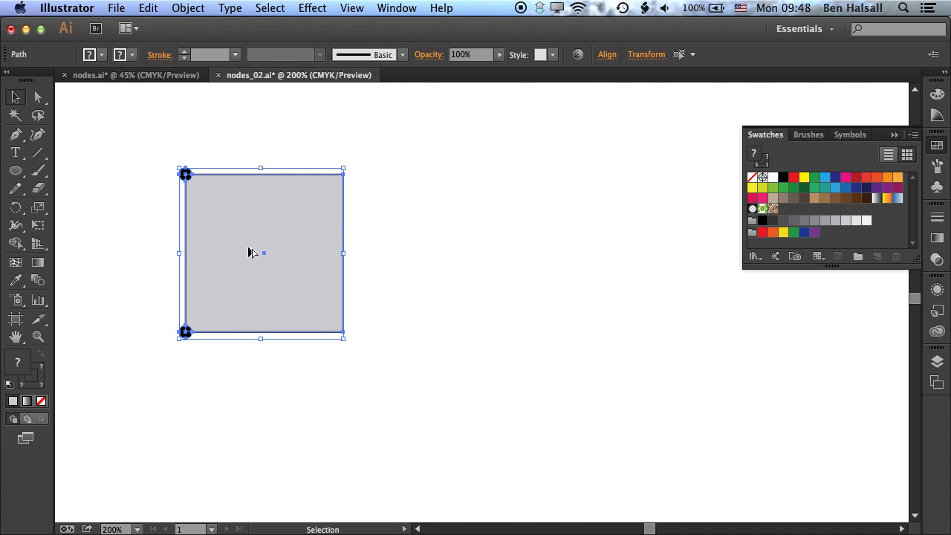
pyautogui.moveTo(238, 249); pyautogui.dragTo(431, 254)
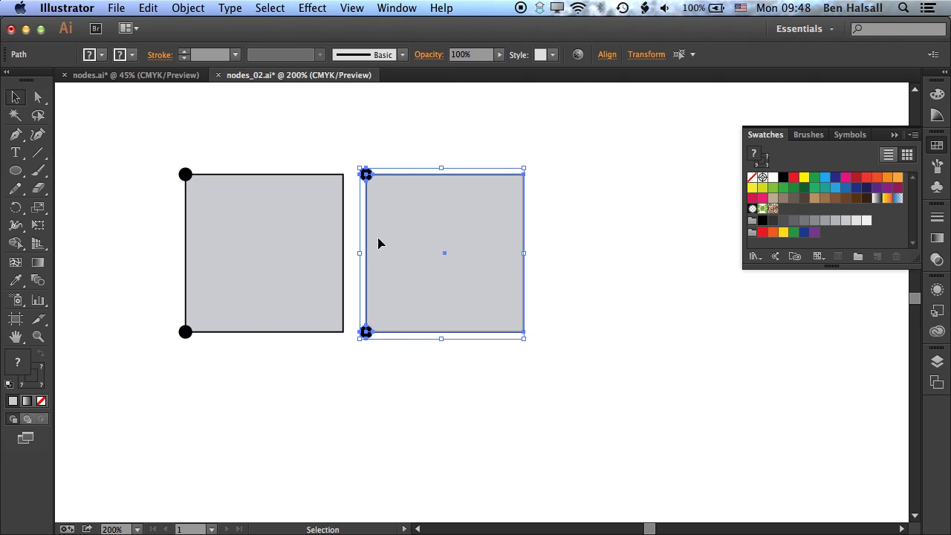
pyautogui.press('super+equal')
pyautogui.press('super+equal')
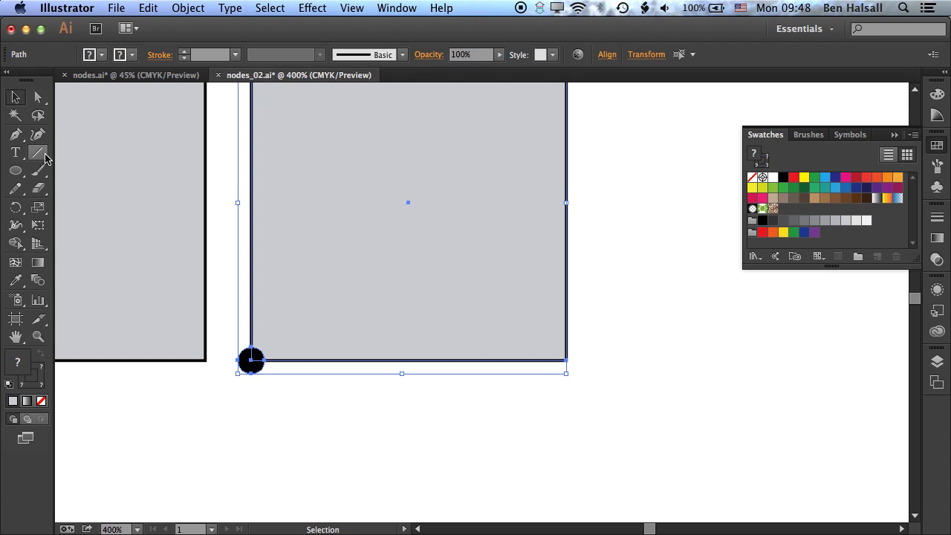
pyautogui.moveTo(290, 199); pyautogui.dragTo(311, 286)
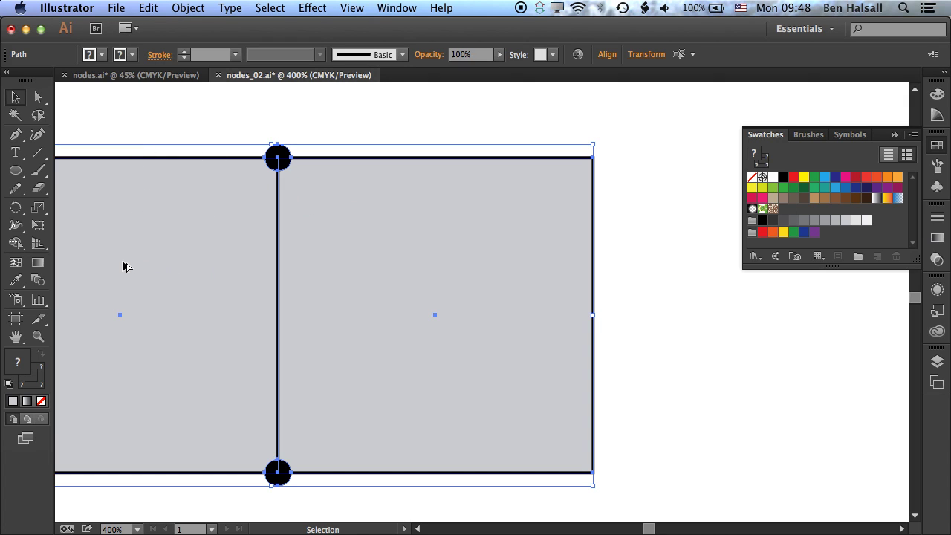
pyautogui.press('super+minus')
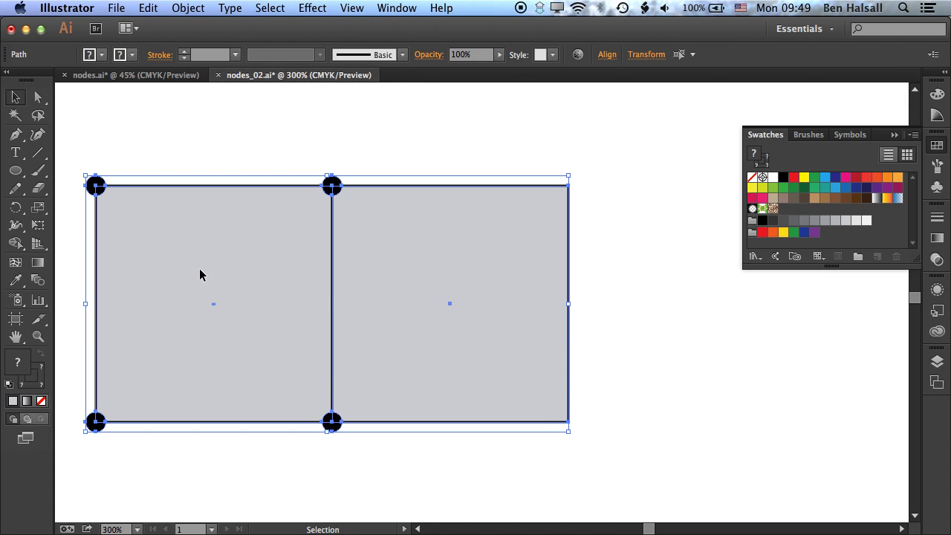
pyautogui.moveTo(199, 269); pyautogui.dragTo(675, 272)
# Select all four squares and Alt-drag a copy to the right, making a row of eight.
pyautogui.press('a')
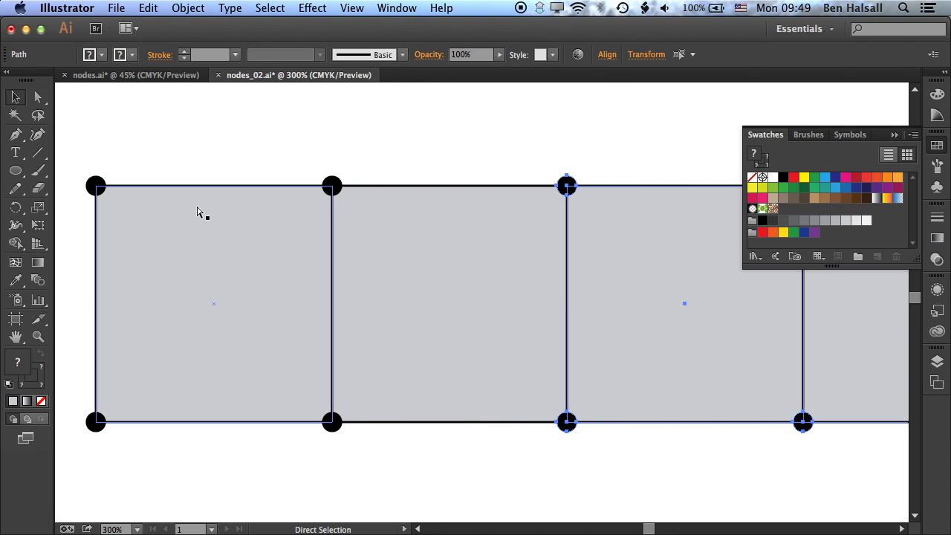
pyautogui.press('v')
pyautogui.press('super+minus')
pyautogui.hscroll(5, 327, 297)
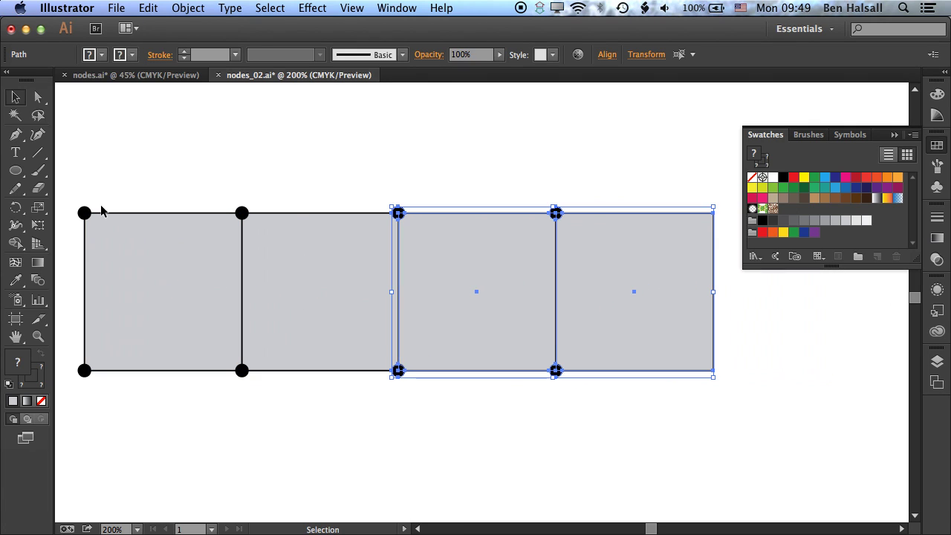
pyautogui.moveTo(67, 194); pyautogui.dragTo(822, 428)
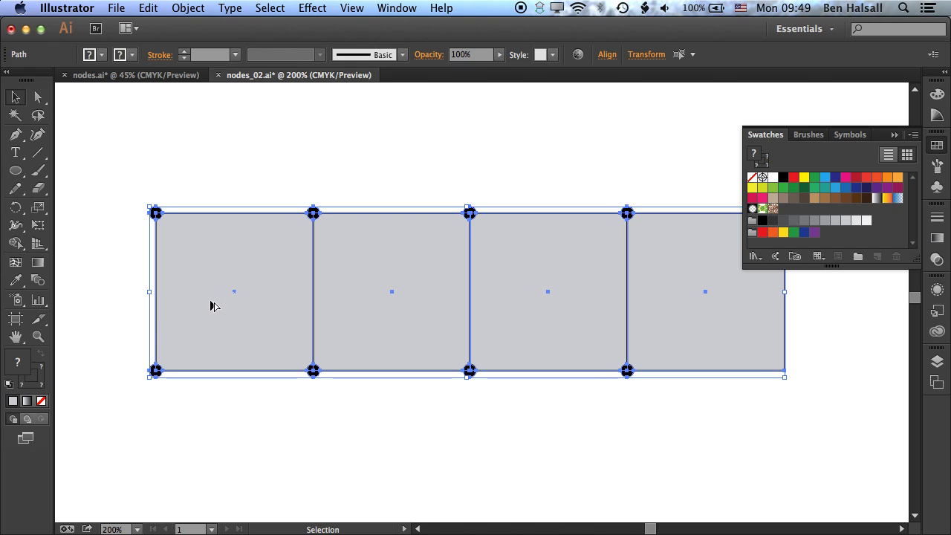
pyautogui.moveTo(212, 304); pyautogui.dragTo(843, 326)
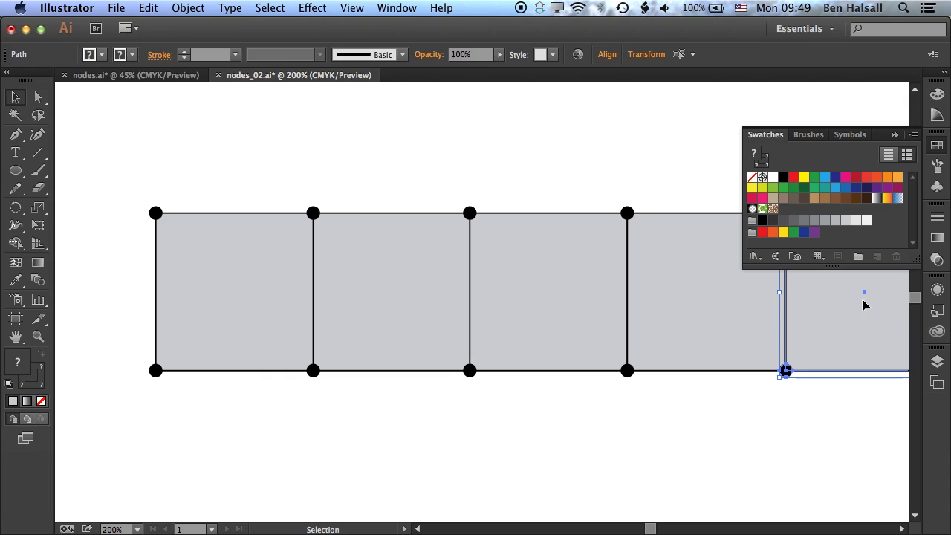
pyautogui.press('super+minus')
pyautogui.moveTo(315, 336); pyautogui.dragTo(136, 364)
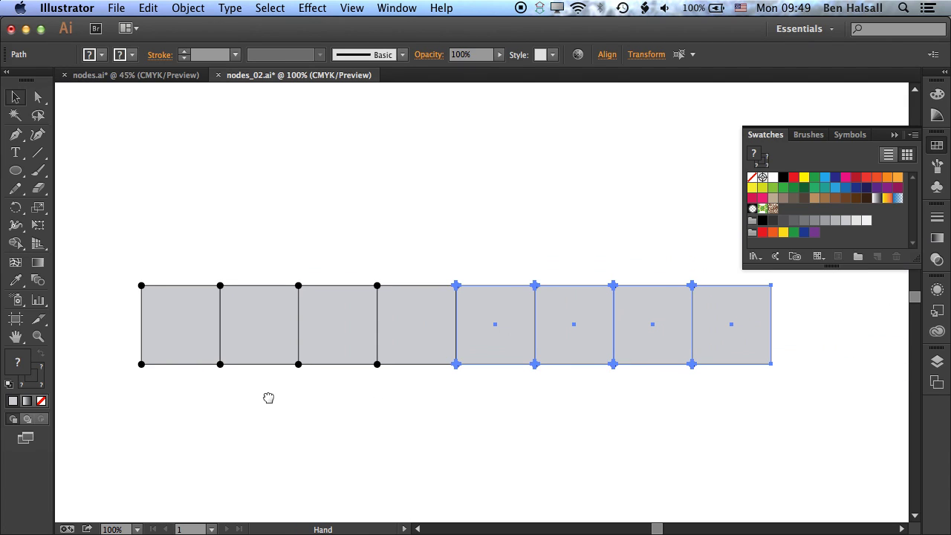
# Delete the rightmost square, leaving a row of seven.
pyautogui.click(512, 189)
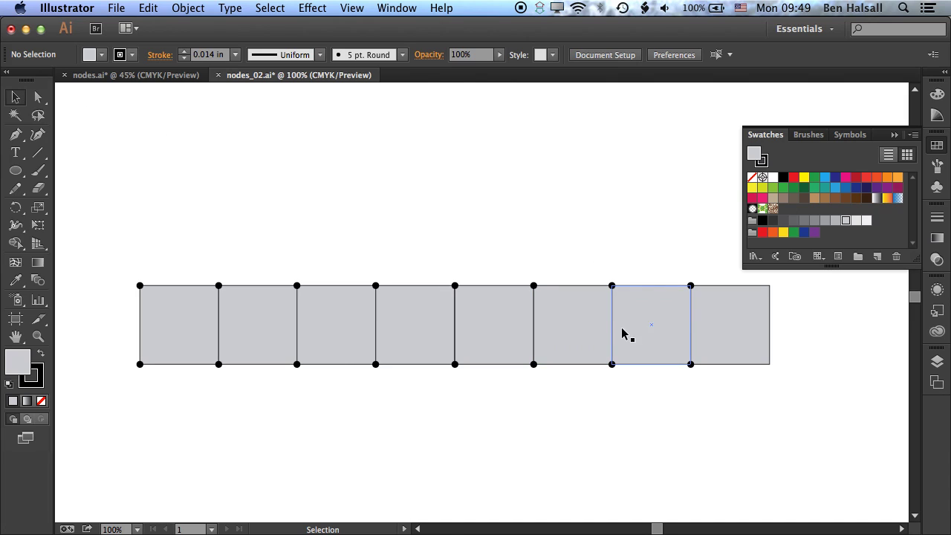
pyautogui.click(770, 318)
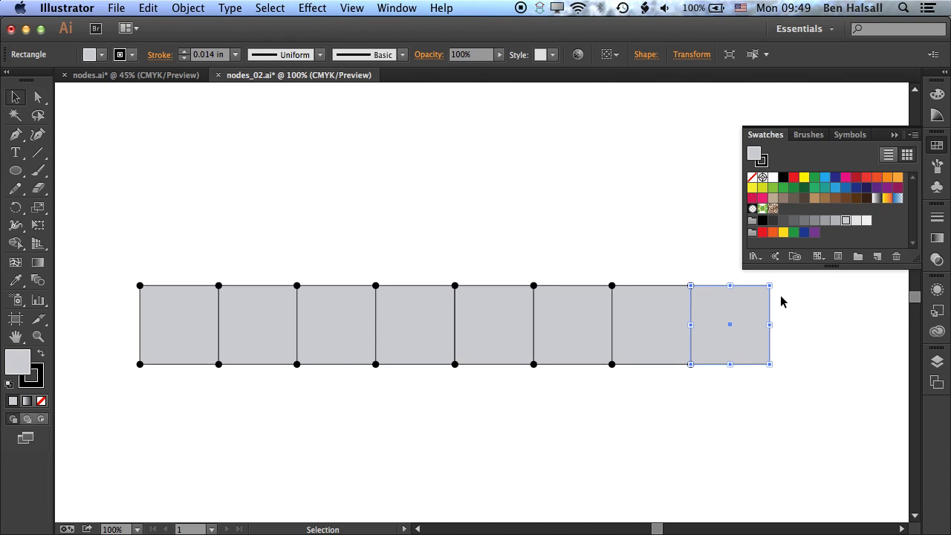
pyautogui.press('Delete')
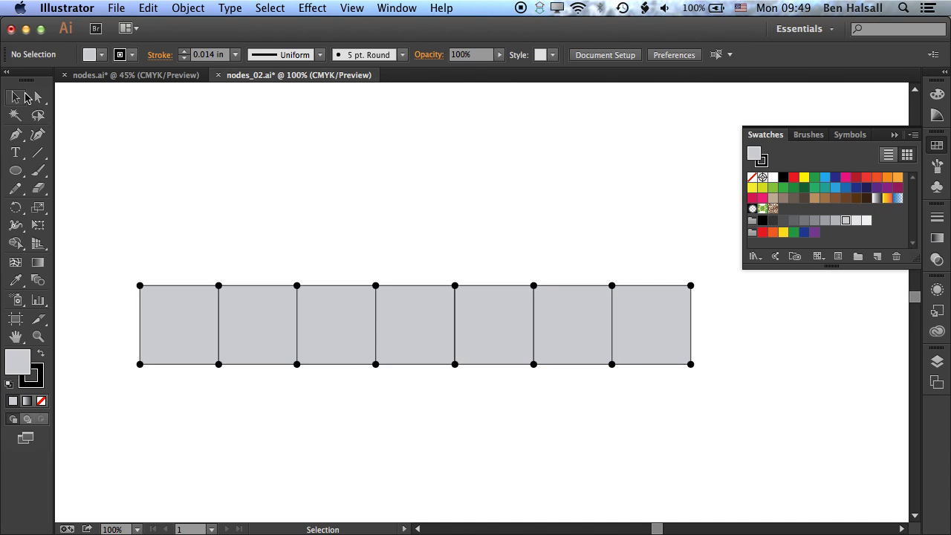
# Copy the seven-square row directly below, nudging it so its nodes line up with the first row.
pyautogui.press('space')
pyautogui.moveTo(284, 332); pyautogui.dragTo(284, 223)
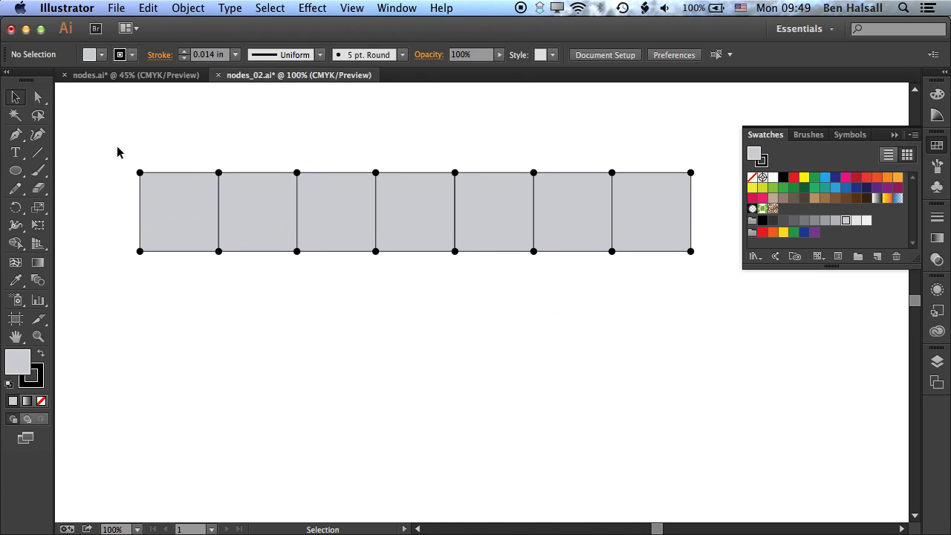
pyautogui.moveTo(115, 153); pyautogui.dragTo(735, 245)
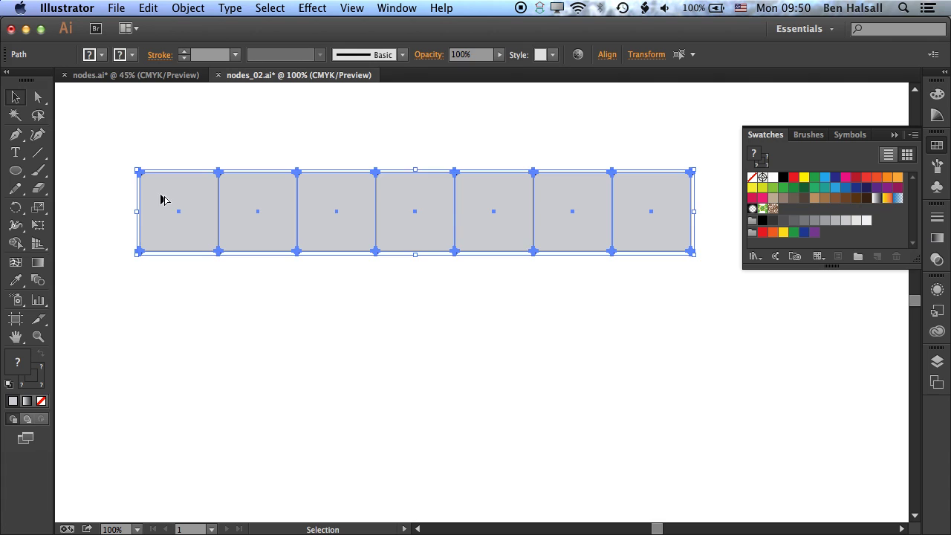
pyautogui.moveTo(160, 199); pyautogui.dragTo(159, 277)
pyautogui.press('super+equal')
pyautogui.press('super+equal')
pyautogui.press('super+equal')
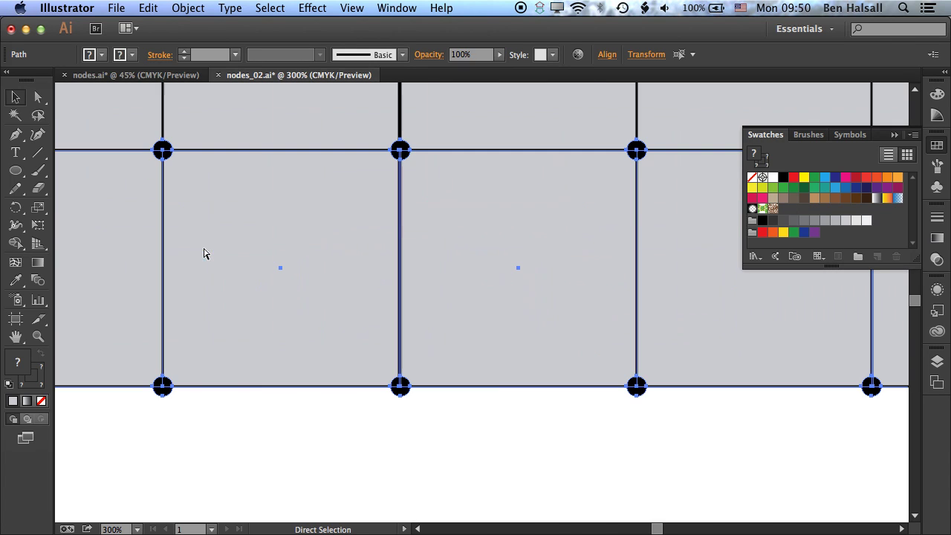
pyautogui.scroll(3, 495, 278)
pyautogui.hscroll(-3, 639, 314)
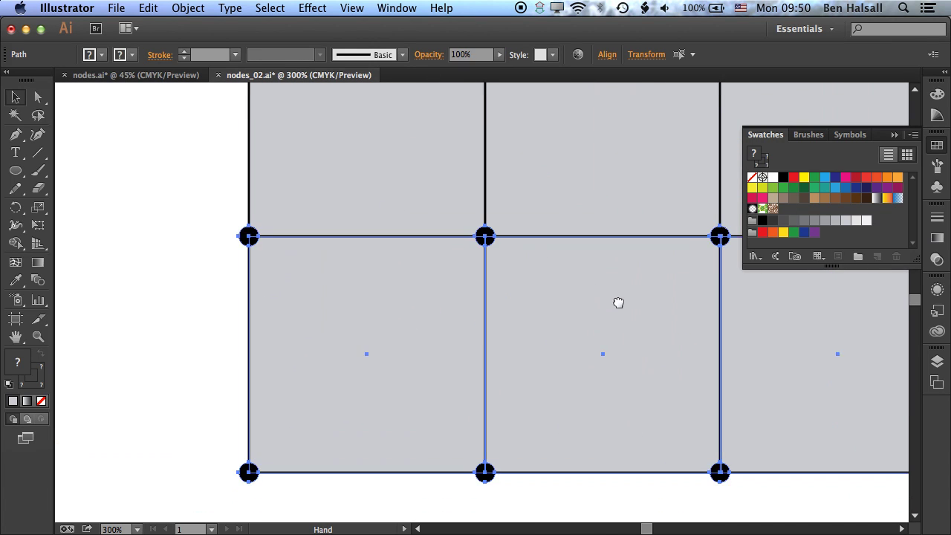
pyautogui.scroll(-2, 618, 302)
pyautogui.hscroll(-2, 618, 303)
pyautogui.press('super+equal')
pyautogui.moveTo(275, 262); pyautogui.dragTo(327, 272)
pyautogui.press('Down')
pyautogui.press('Down')
pyautogui.press('Down')
pyautogui.press('Up')
pyautogui.press('Up')
pyautogui.press('Up')
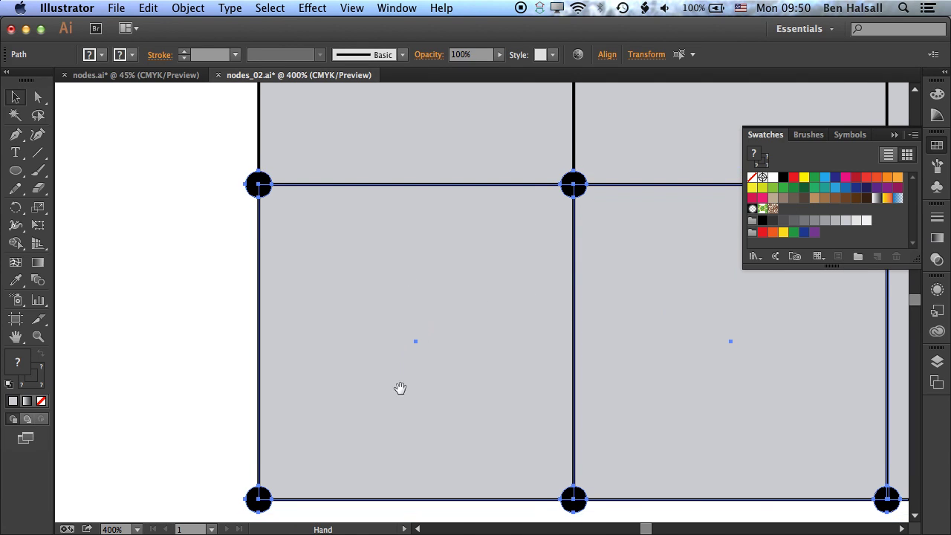
# Add two more row copies beneath, making the grid four rows deep, and zoom out to view it.
pyautogui.scroll(-5, 399, 389)
pyautogui.hscroll(1, 394, 233)
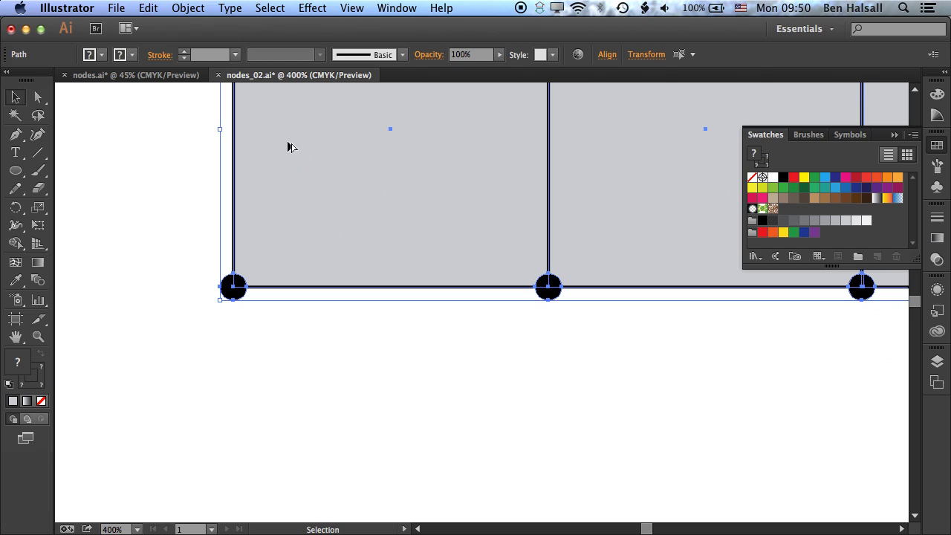
pyautogui.moveTo(304, 130); pyautogui.dragTo(280, 446)
pyautogui.scroll(-8, 334, 412)
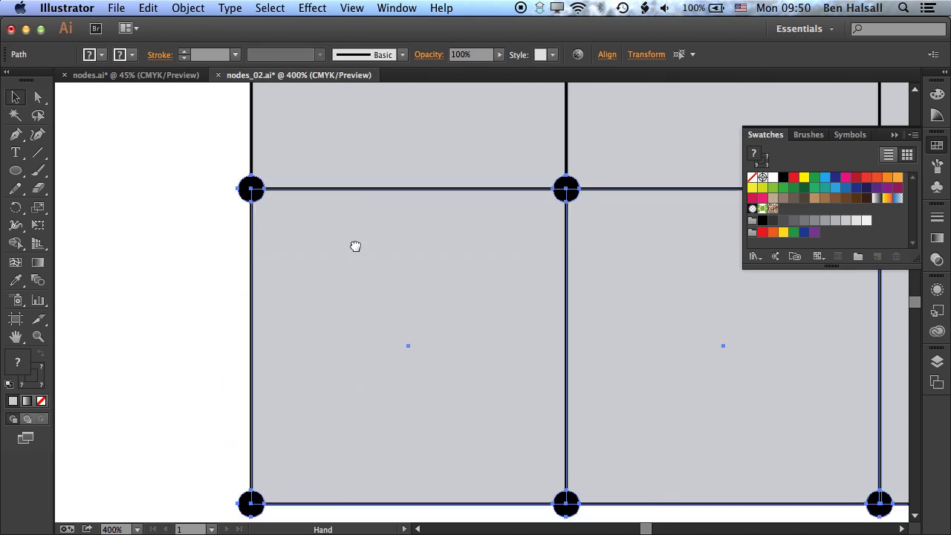
pyautogui.moveTo(310, 140); pyautogui.dragTo(287, 452)
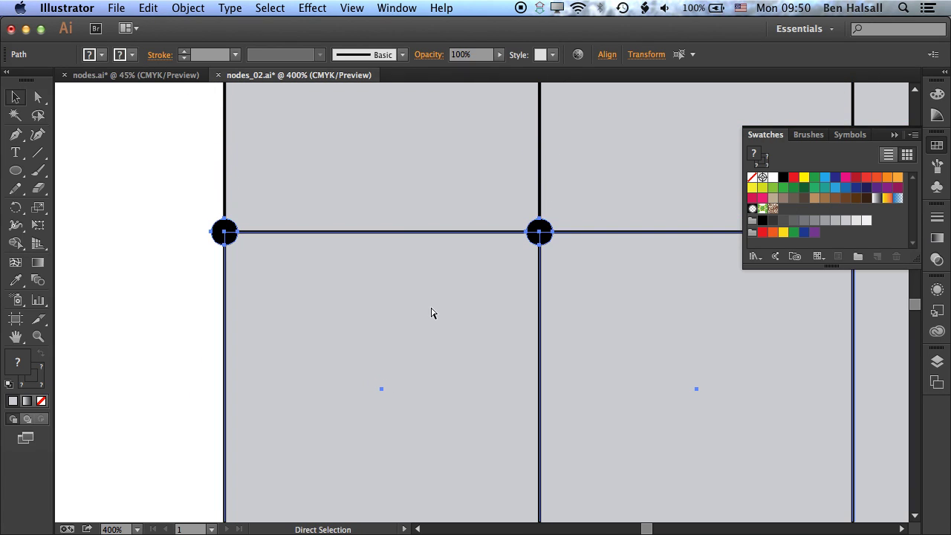
pyautogui.press('super+minus')
pyautogui.press('super+minus')
pyautogui.press('super+minus')
pyautogui.press('super+minus')
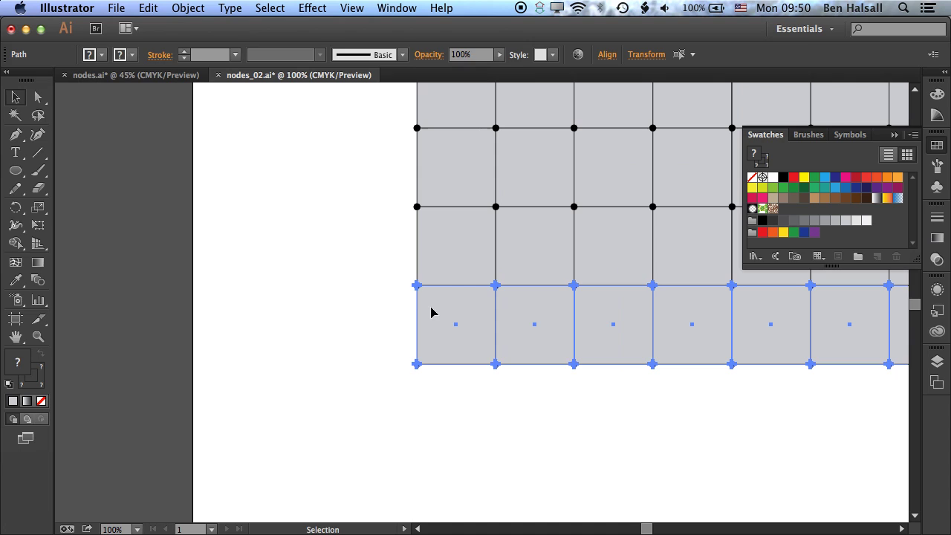
pyautogui.moveTo(573, 213); pyautogui.dragTo(337, 300)
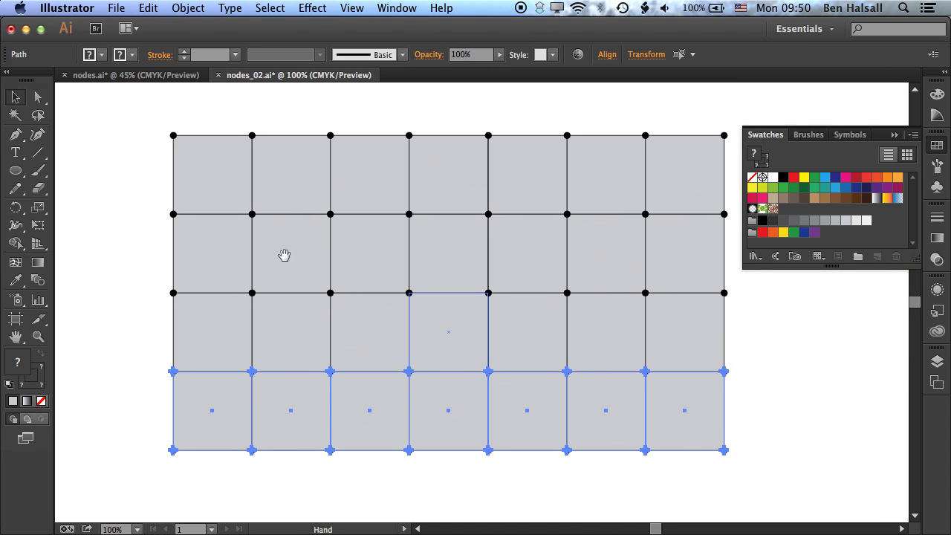
# Lasso the grid's top-left corner node and pull it up and outward.
pyautogui.click(119, 181)
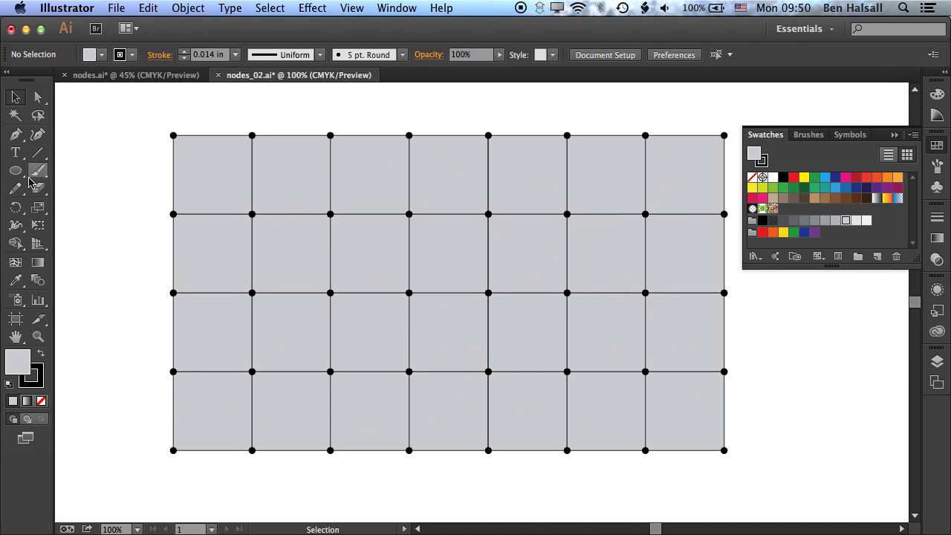
pyautogui.click(40, 117)
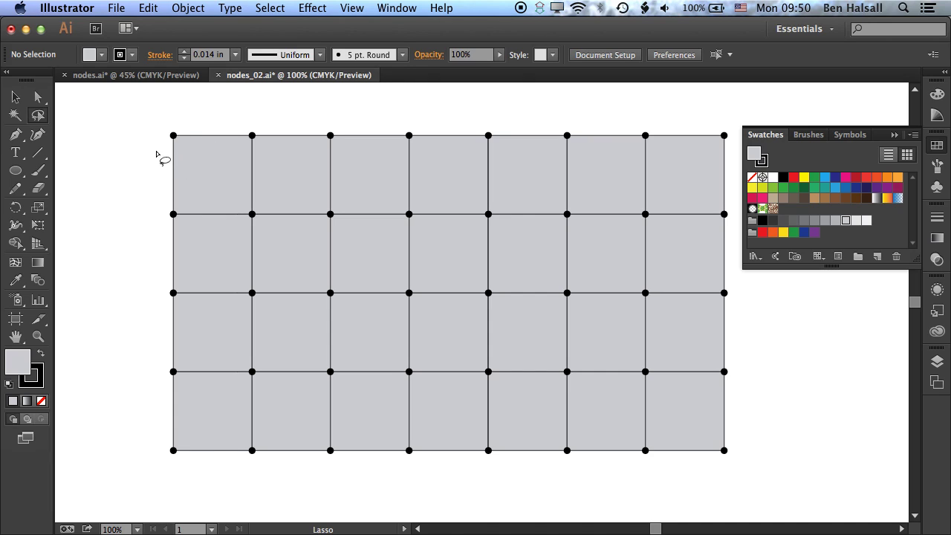
pyautogui.moveTo(170, 164)
pyautogui.mouseDown()
pyautogui.moveTo(153, 138)
pyautogui.moveTo(184, 180)
pyautogui.mouseUp()
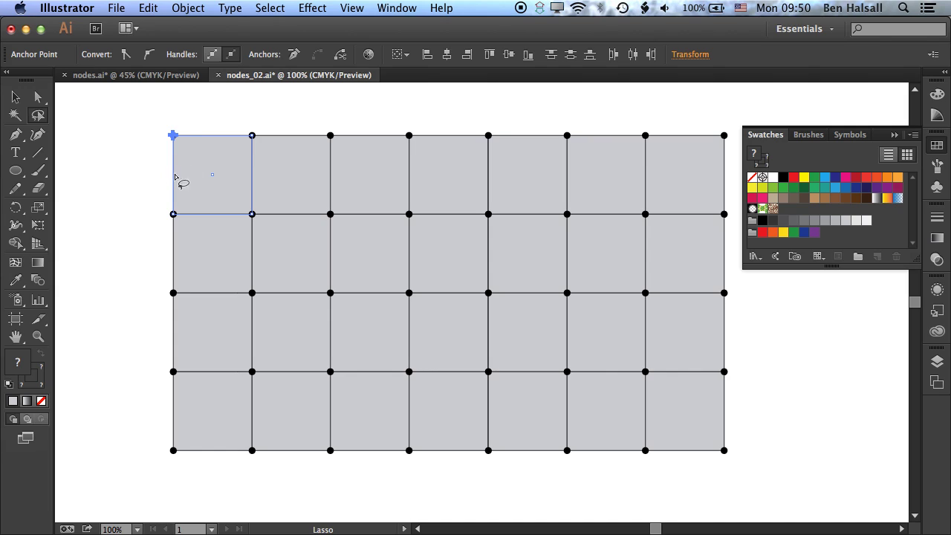
pyautogui.press('Left')
pyautogui.press('Left')
pyautogui.press('Left')
pyautogui.press('Left')
pyautogui.press('Left')
pyautogui.press('Left')
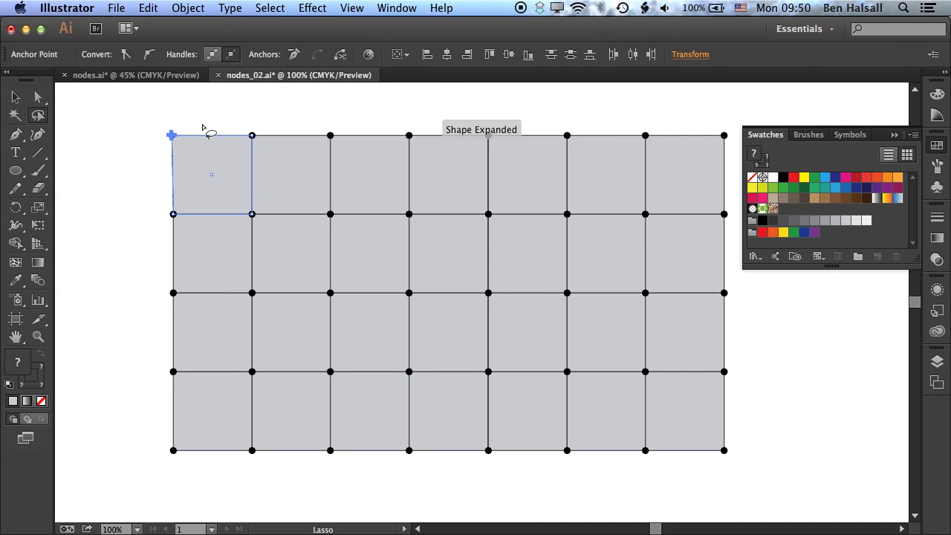
pyautogui.press('Up')
pyautogui.press('Up')
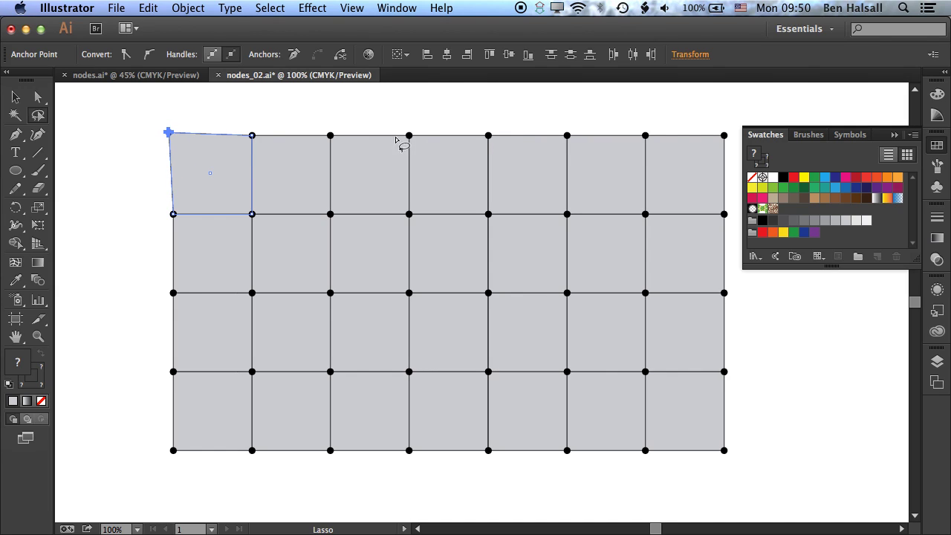
pyautogui.press('a')
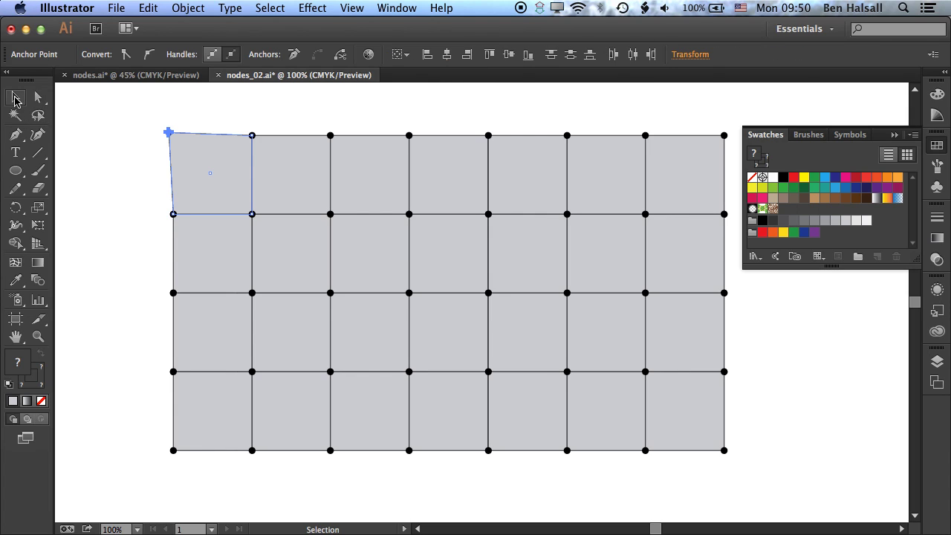
pyautogui.moveTo(169, 132)
pyautogui.mouseDown()
pyautogui.moveTo(147, 121)
pyautogui.moveTo(165, 122)
pyautogui.moveTo(158, 126)
pyautogui.mouseUp()
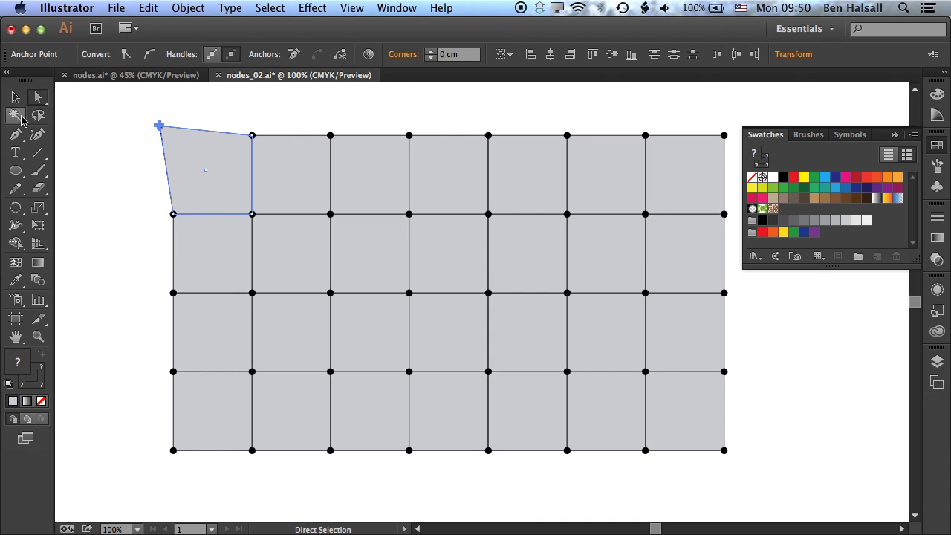
# Drag the second and third top-edge nodes down and right, then lasso the top two rows' anchors.
pyautogui.click(37, 115)
pyautogui.moveTo(310, 128)
pyautogui.mouseDown()
pyautogui.moveTo(213, 121)
pyautogui.moveTo(248, 151)
pyautogui.moveTo(333, 154)
pyautogui.moveTo(348, 133)
pyautogui.moveTo(320, 131)
pyautogui.mouseUp()
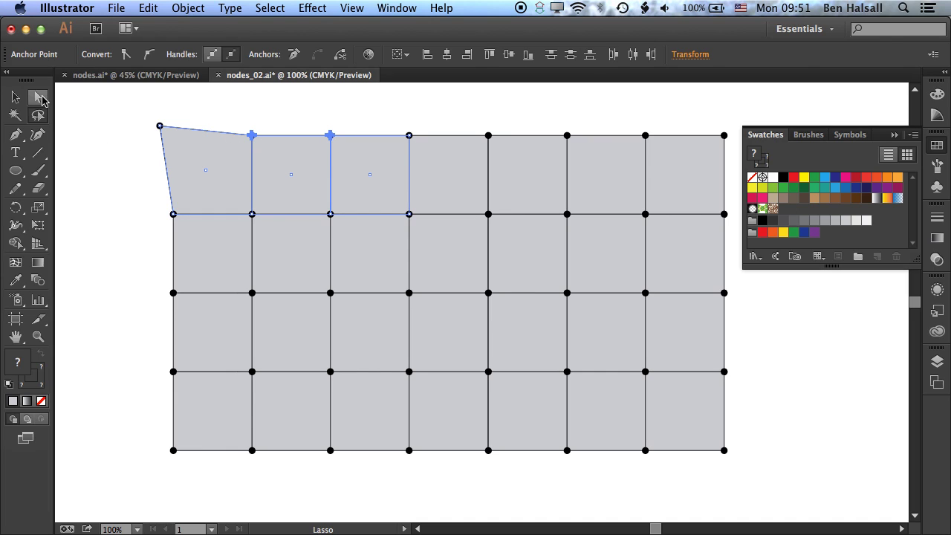
pyautogui.click(38, 97)
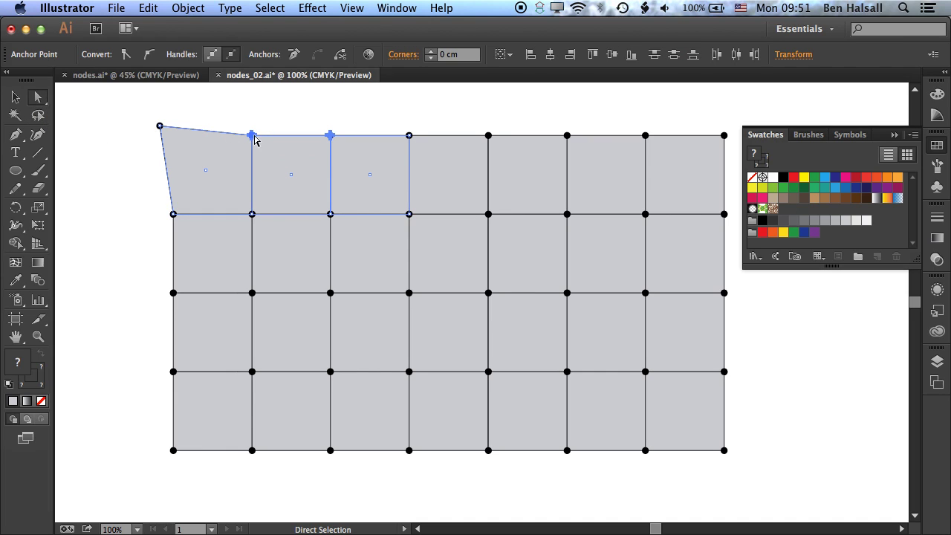
pyautogui.moveTo(252, 135); pyautogui.dragTo(275, 147)
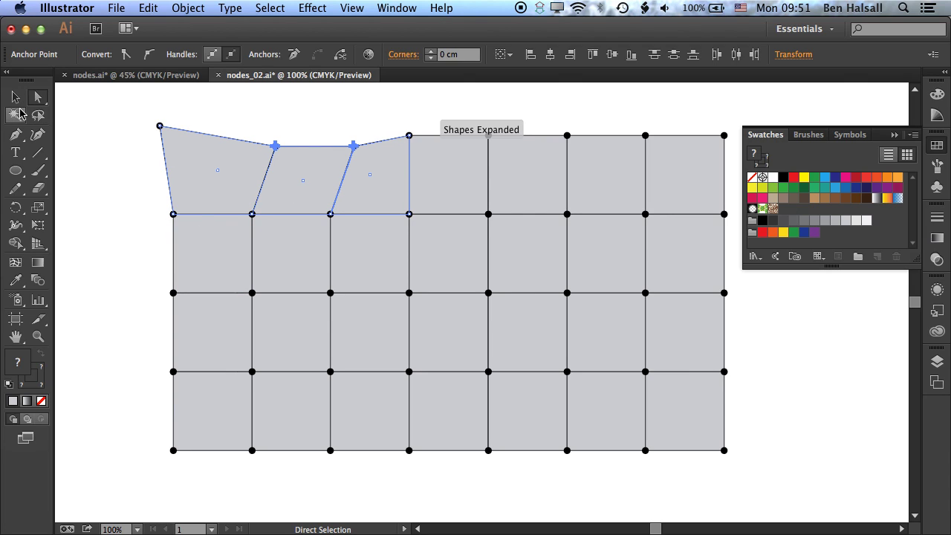
pyautogui.click(38, 115)
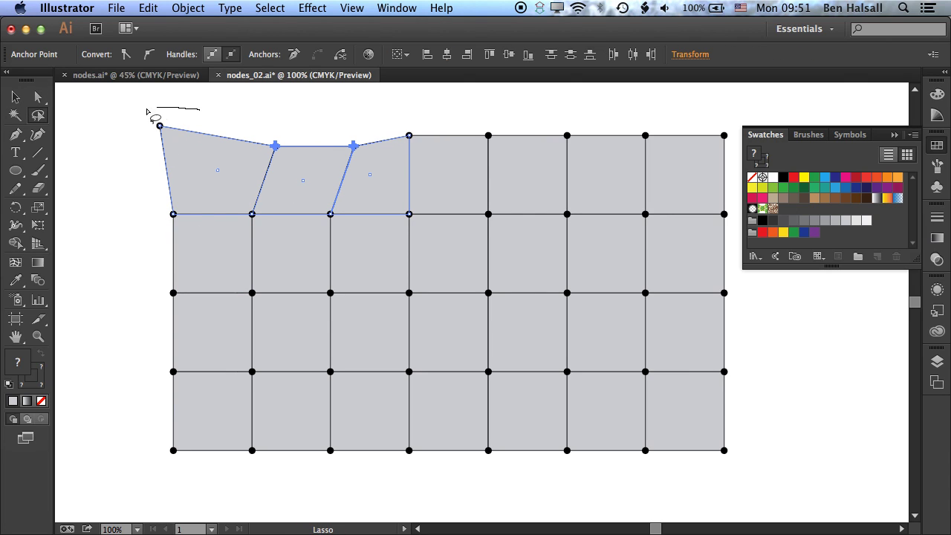
pyautogui.moveTo(148, 111)
pyautogui.mouseDown()
pyautogui.moveTo(148, 217)
pyautogui.moveTo(321, 246)
pyautogui.moveTo(602, 248)
pyautogui.moveTo(630, 217)
pyautogui.moveTo(578, 130)
pyautogui.moveTo(260, 107)
pyautogui.moveTo(228, 133)
pyautogui.mouseUp()
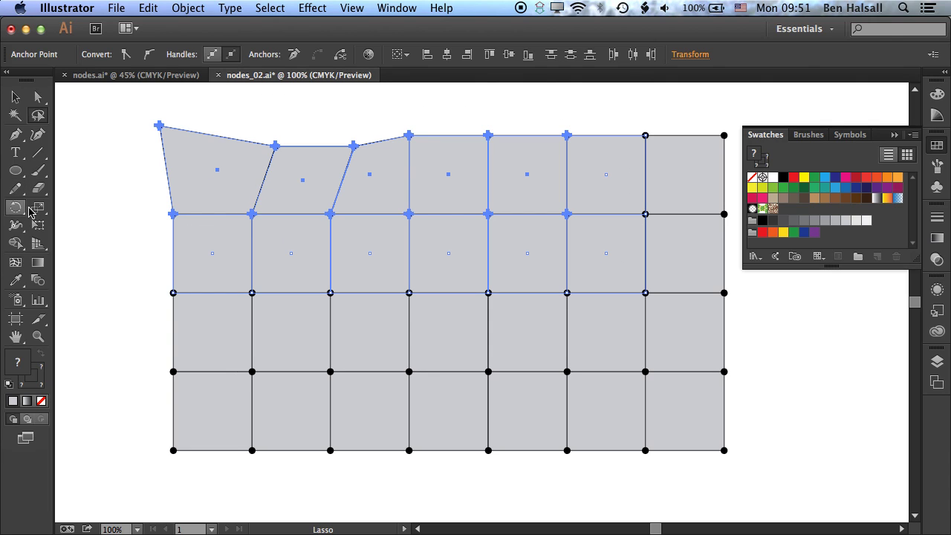
# Rotate the top rows' selected nodes, then rotate the lower grid nodes to skew the mesh.
pyautogui.click(15, 209)
pyautogui.moveTo(201, 166)
pyautogui.mouseDown()
pyautogui.moveTo(149, 180)
pyautogui.moveTo(92, 289)
pyautogui.moveTo(107, 412)
pyautogui.moveTo(157, 460)
pyautogui.moveTo(268, 489)
pyautogui.moveTo(443, 498)
pyautogui.moveTo(542, 480)
pyautogui.moveTo(597, 434)
pyautogui.moveTo(628, 364)
pyautogui.moveTo(616, 270)
pyautogui.moveTo(548, 221)
pyautogui.moveTo(407, 187)
pyautogui.moveTo(205, 168)
pyautogui.mouseUp()
pyautogui.click(38, 116)
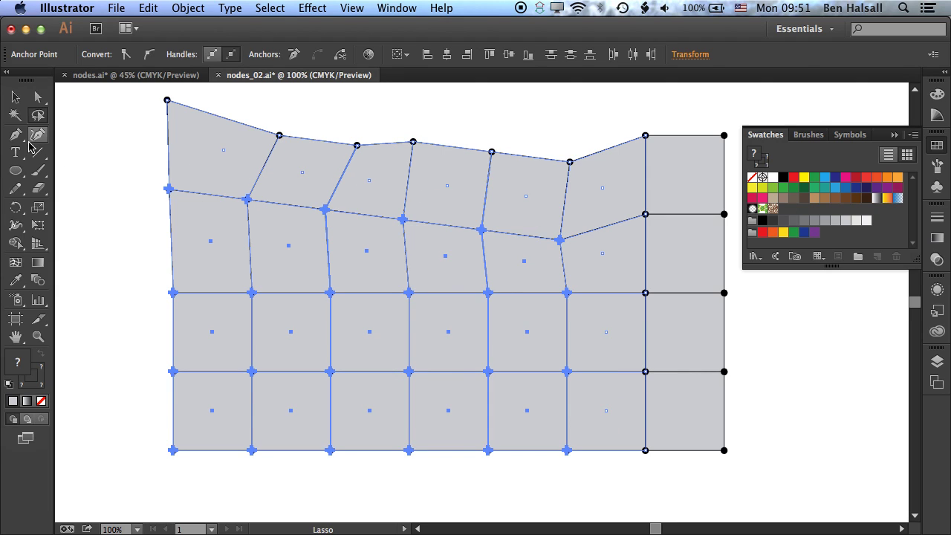
pyautogui.click(15, 208)
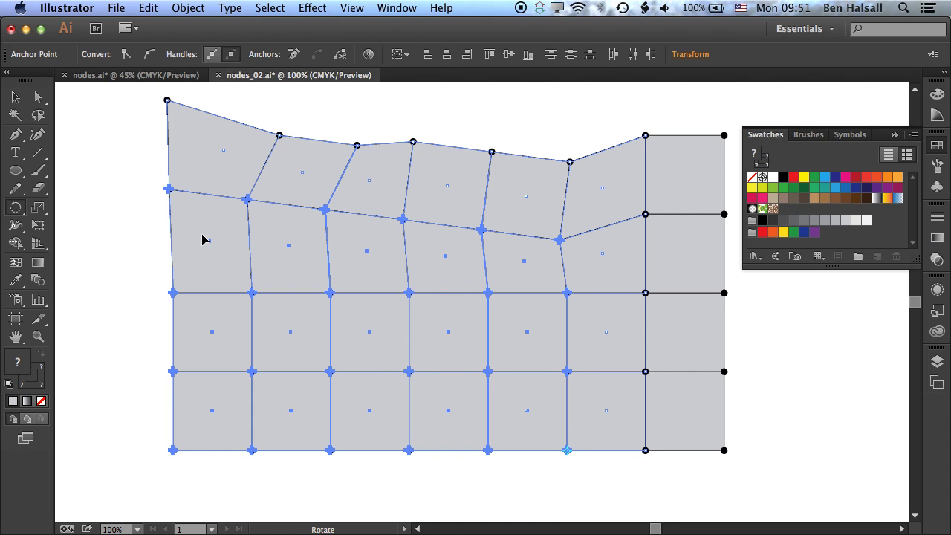
pyautogui.moveTo(205, 239); pyautogui.dragTo(134, 297)
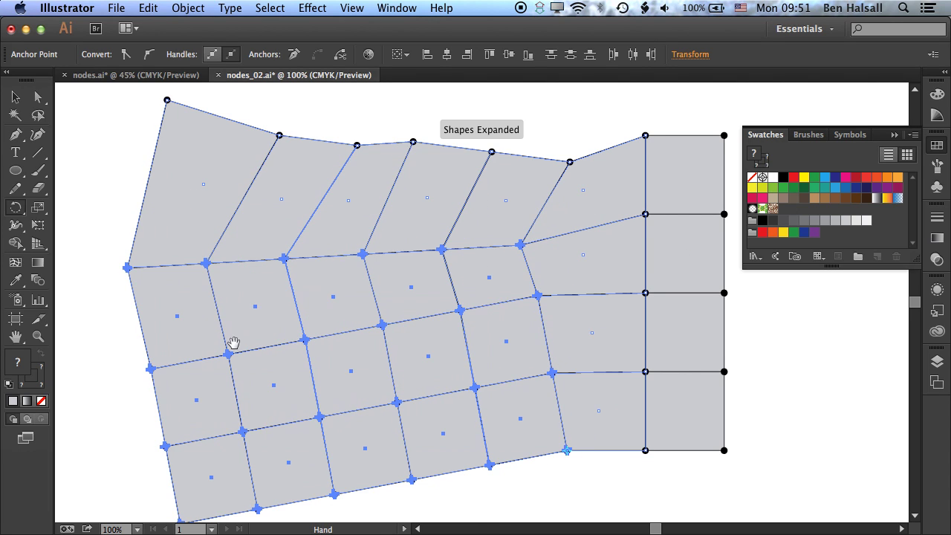
pyautogui.moveTo(233, 343); pyautogui.dragTo(229, 233)
# Lasso the lower rows' anchors and rotate them around the bottom-right node as the pivot.
pyautogui.click(38, 115)
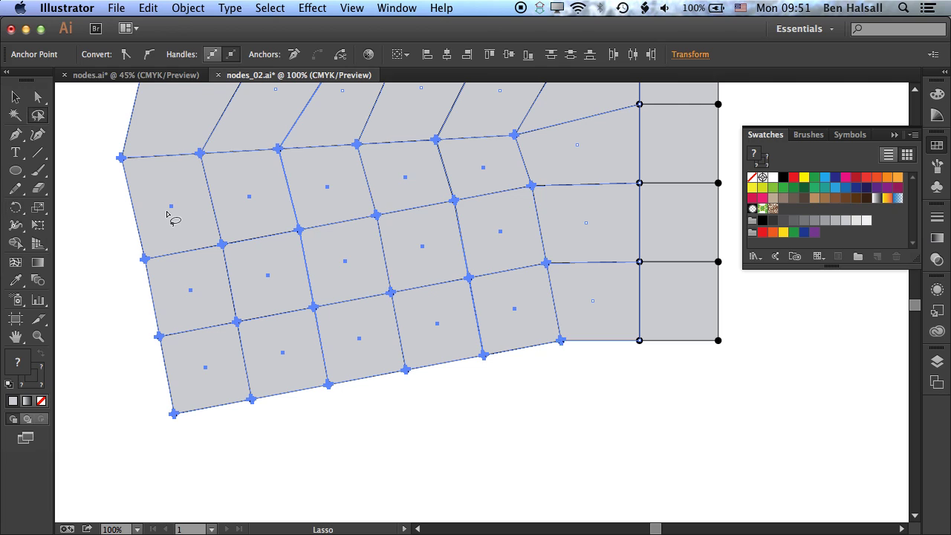
pyautogui.moveTo(167, 213)
pyautogui.mouseDown()
pyautogui.moveTo(84, 303)
pyautogui.moveTo(136, 447)
pyautogui.moveTo(357, 468)
pyautogui.moveTo(562, 394)
pyautogui.moveTo(619, 333)
pyautogui.moveTo(596, 216)
pyautogui.moveTo(457, 171)
pyautogui.moveTo(253, 185)
pyautogui.moveTo(162, 234)
pyautogui.mouseUp()
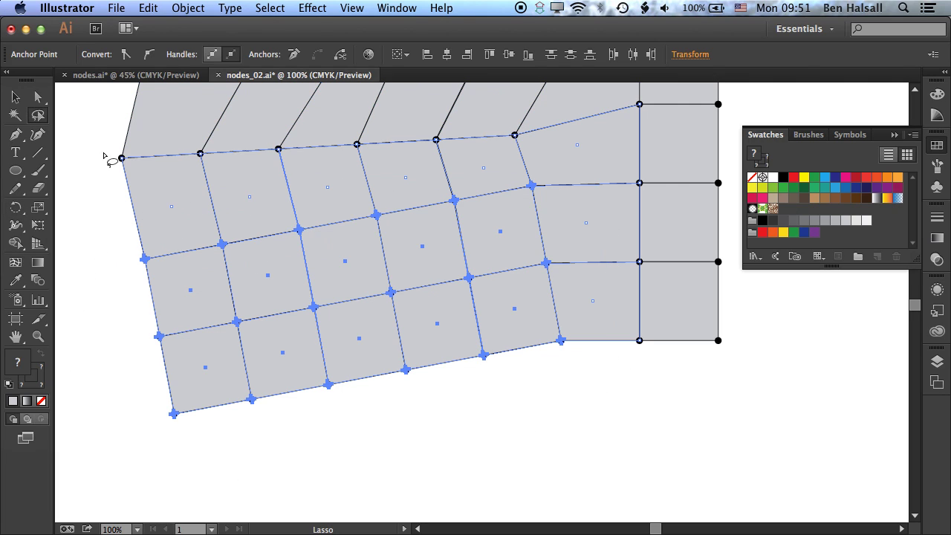
pyautogui.click(15, 208)
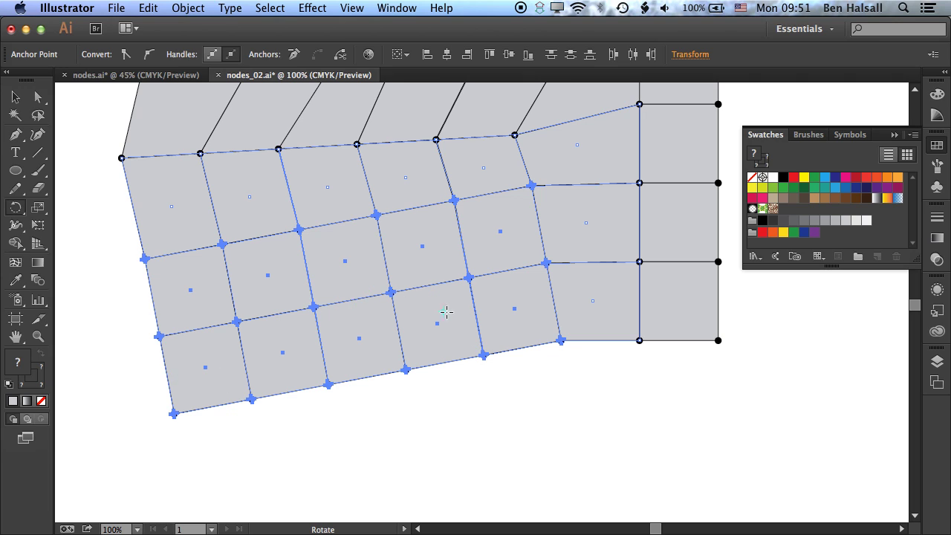
pyautogui.click(561, 341)
pyautogui.moveTo(141, 280); pyautogui.dragTo(130, 349)
pyautogui.scroll(-3, 200, 344)
pyautogui.hscroll(-3, 200, 344)
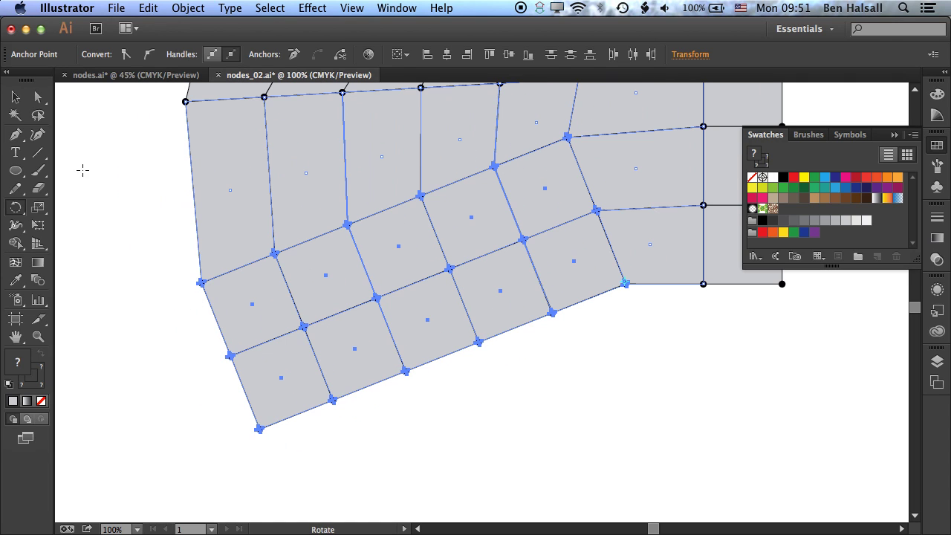
pyautogui.press('q')
pyautogui.moveTo(298, 208)
pyautogui.mouseDown()
pyautogui.moveTo(170, 269)
pyautogui.moveTo(220, 365)
pyautogui.moveTo(366, 365)
pyautogui.moveTo(432, 291)
pyautogui.moveTo(320, 206)
pyautogui.mouseUp()
# Rotate the left nodes upright, then rotate the four central nodes counter-clockwise.
pyautogui.click(15, 207)
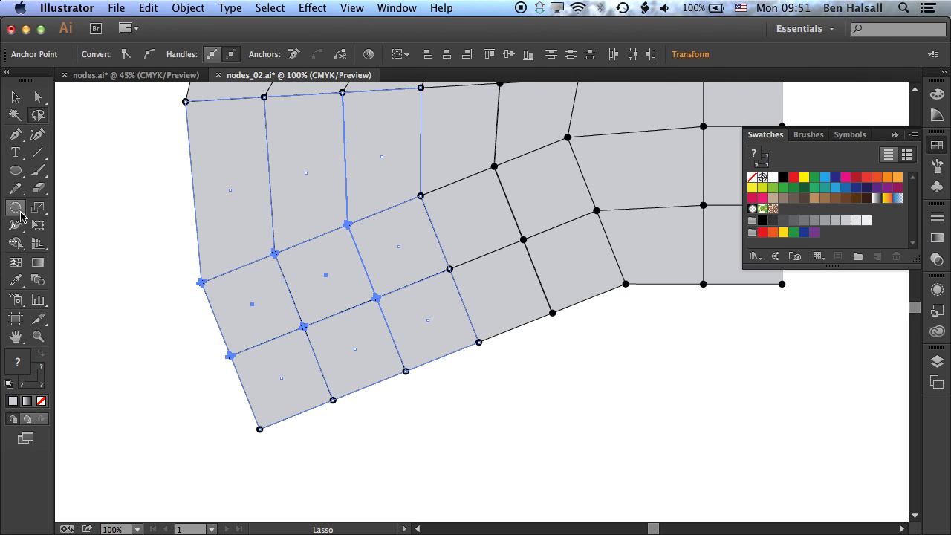
pyautogui.moveTo(289, 273)
pyautogui.mouseDown()
pyautogui.moveTo(248, 283)
pyautogui.moveTo(305, 283)
pyautogui.mouseUp()
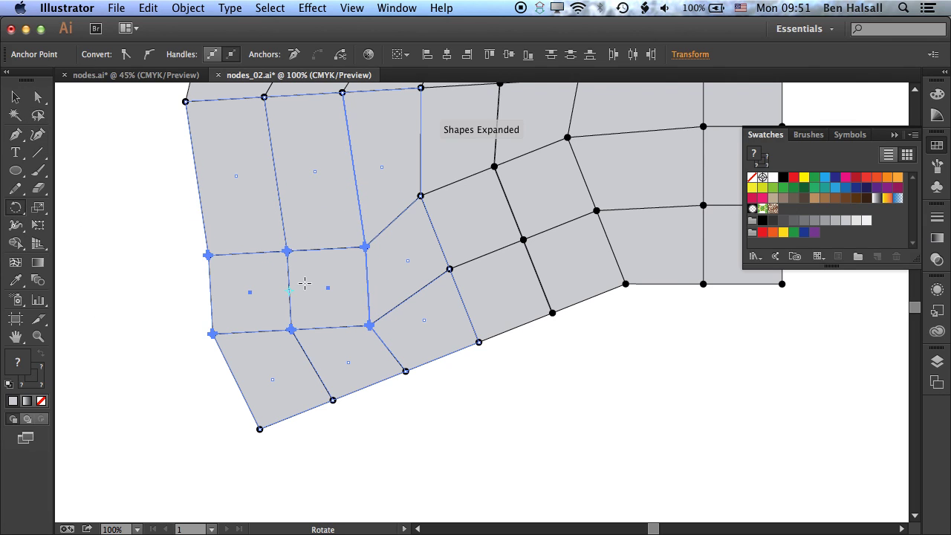
pyautogui.click(34, 116)
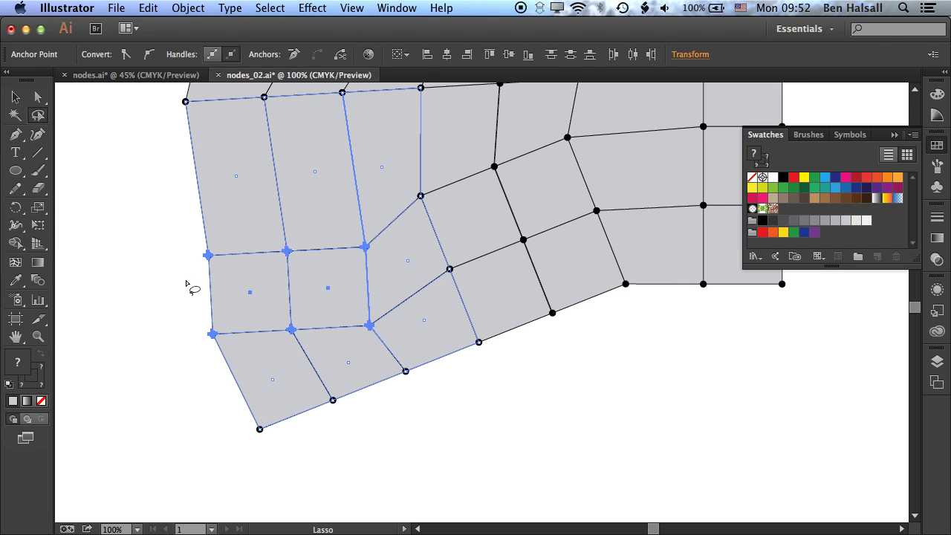
pyautogui.moveTo(335, 231)
pyautogui.mouseDown()
pyautogui.moveTo(260, 251)
pyautogui.moveTo(376, 359)
pyautogui.moveTo(370, 216)
pyautogui.moveTo(386, 237)
pyautogui.mouseUp()
pyautogui.press('r')
pyautogui.moveTo(399, 270); pyautogui.dragTo(439, 253)
# Select another group of four nodes and rotate it slightly clockwise.
pyautogui.press('q')
pyautogui.moveTo(537, 218)
pyautogui.mouseDown()
pyautogui.moveTo(448, 361)
pyautogui.moveTo(556, 263)
pyautogui.moveTo(532, 216)
pyautogui.mouseUp()
pyautogui.moveTo(496, 289)
pyautogui.mouseDown()
pyautogui.moveTo(548, 317)
pyautogui.moveTo(487, 304)
pyautogui.mouseUp()
# Rotate the lower-left cells' nodes about 12 degrees and nudge them slightly down.
pyautogui.press('q')
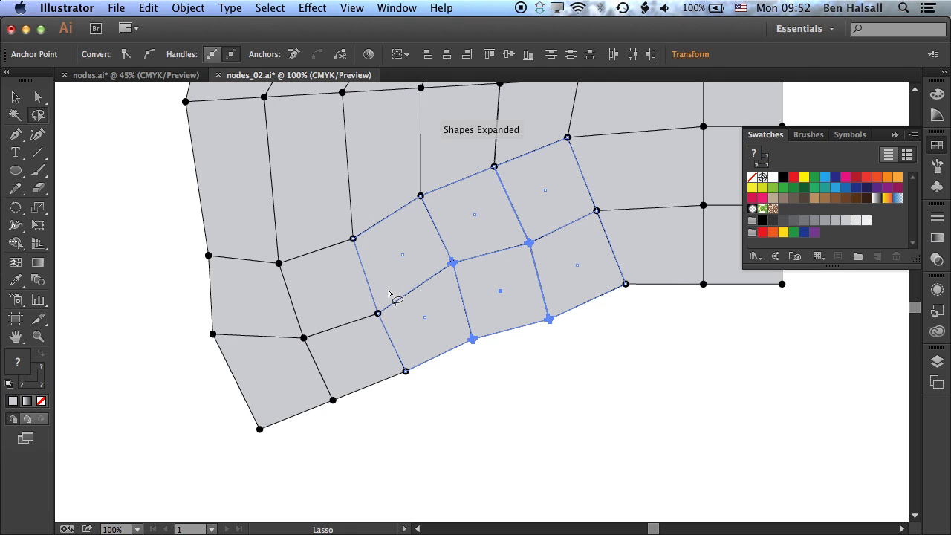
pyautogui.moveTo(388, 294)
pyautogui.mouseDown()
pyautogui.moveTo(293, 353)
pyautogui.moveTo(446, 372)
pyautogui.moveTo(380, 328)
pyautogui.mouseUp()
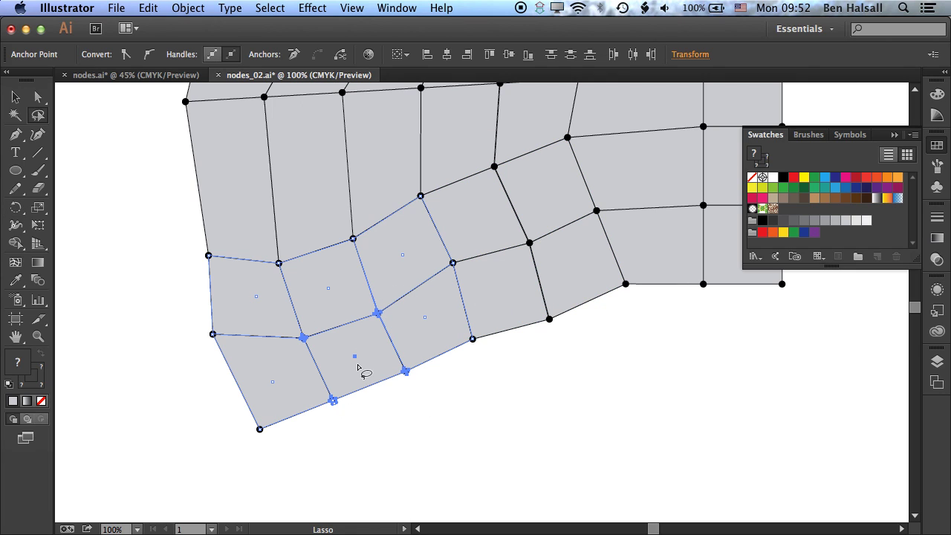
pyautogui.press('r')
pyautogui.moveTo(306, 372); pyautogui.dragTo(312, 386)
pyautogui.hotkey('shift', 'Down')
pyautogui.hotkey('shift', 'Down')
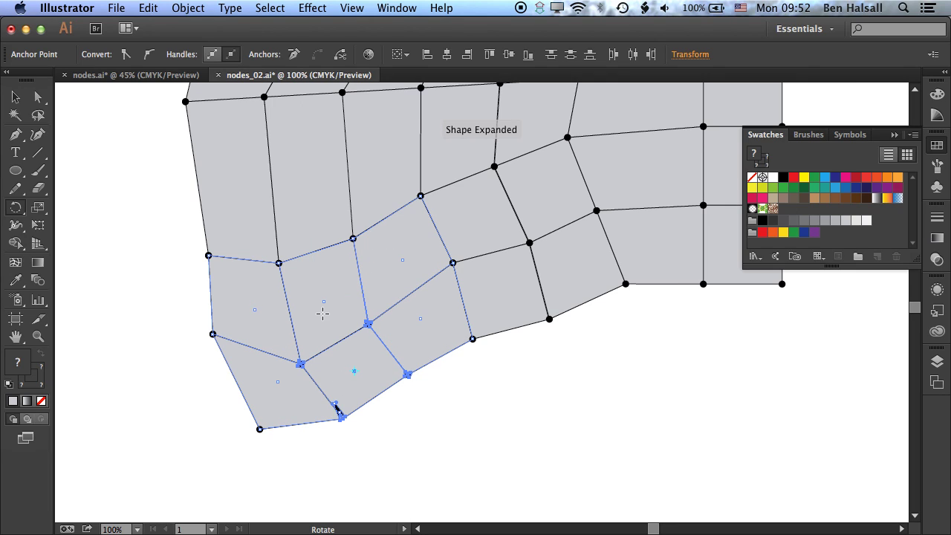
pyautogui.press('q')
pyautogui.moveTo(261, 315)
pyautogui.mouseDown()
pyautogui.moveTo(186, 392)
pyautogui.moveTo(262, 465)
pyautogui.moveTo(380, 462)
pyautogui.moveTo(378, 393)
pyautogui.moveTo(342, 353)
pyautogui.mouseUp()
# Zoom in on the grid's lower-left corner and undo the recent node moves.
pyautogui.press('a')
pyautogui.press('super+equal')
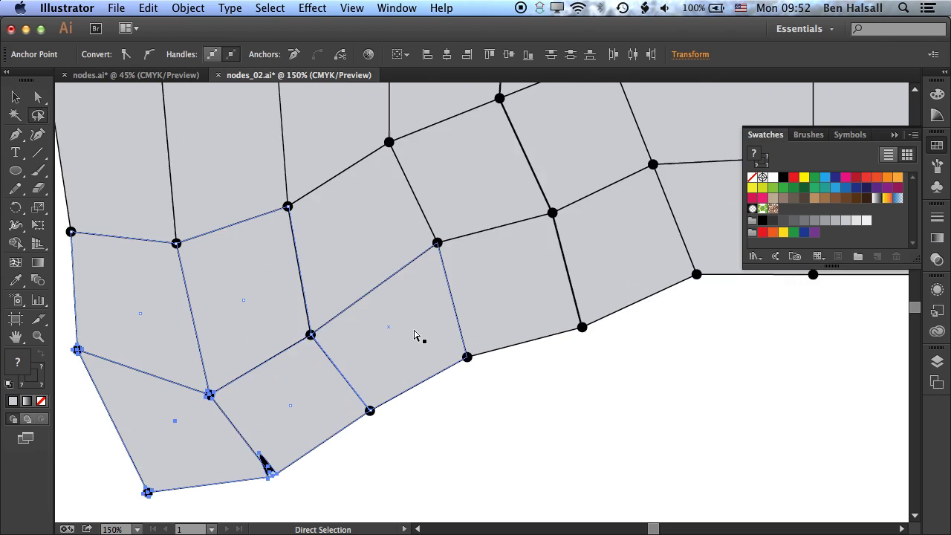
pyautogui.press('super+equal')
pyautogui.scroll(-5, 379, 364)
pyautogui.hscroll(-5, 378, 365)
pyautogui.press('q')
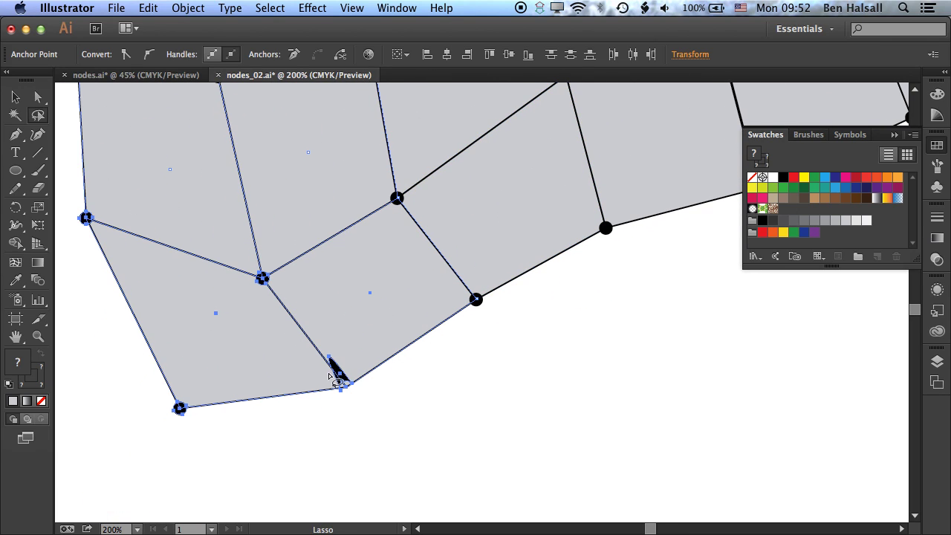
pyautogui.press('a')
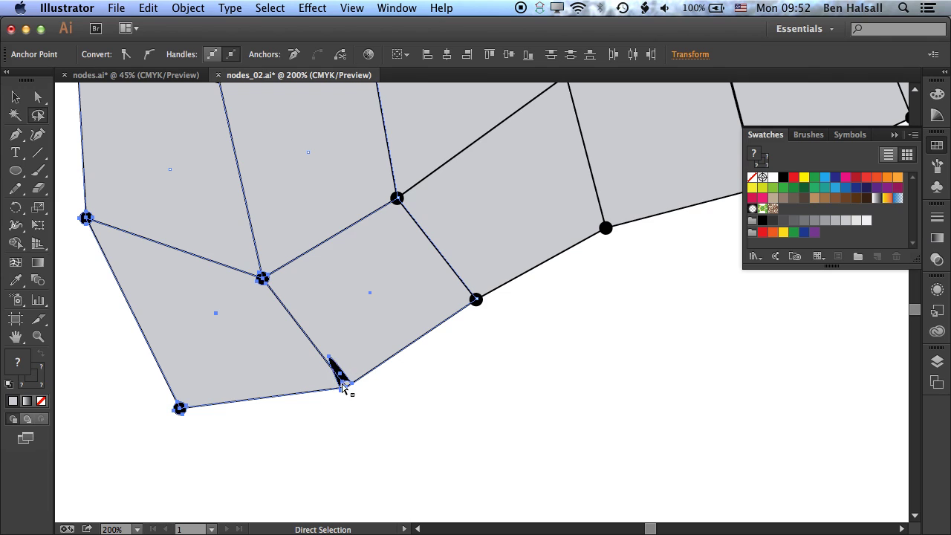
pyautogui.press('super+z')
pyautogui.press('super+z')
pyautogui.press('super+z')
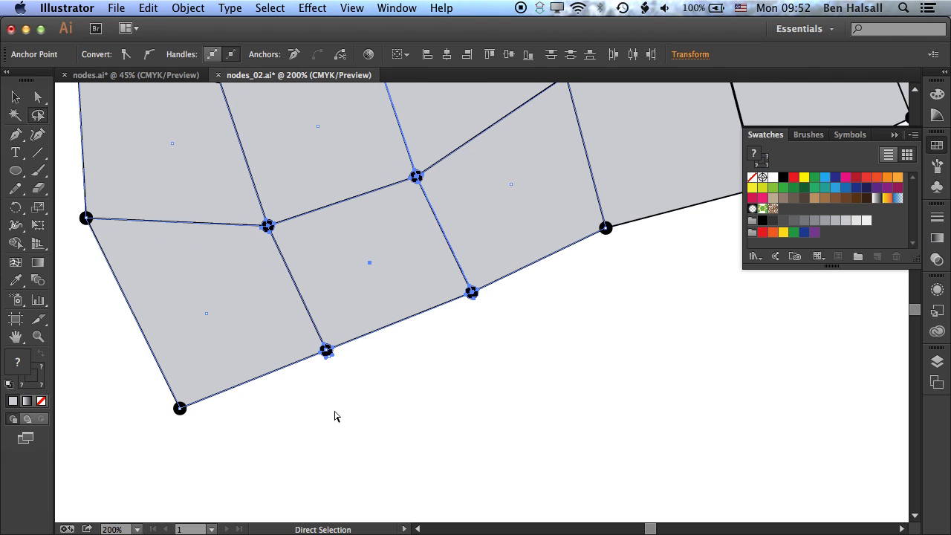
# Lasso the central corner nodes, rotate them, and nudge them down.
pyautogui.press('q')
pyautogui.moveTo(290, 192)
pyautogui.mouseDown()
pyautogui.moveTo(236, 318)
pyautogui.moveTo(333, 394)
pyautogui.moveTo(481, 344)
pyautogui.moveTo(516, 241)
pyautogui.moveTo(444, 161)
pyautogui.mouseUp()
pyautogui.press('r')
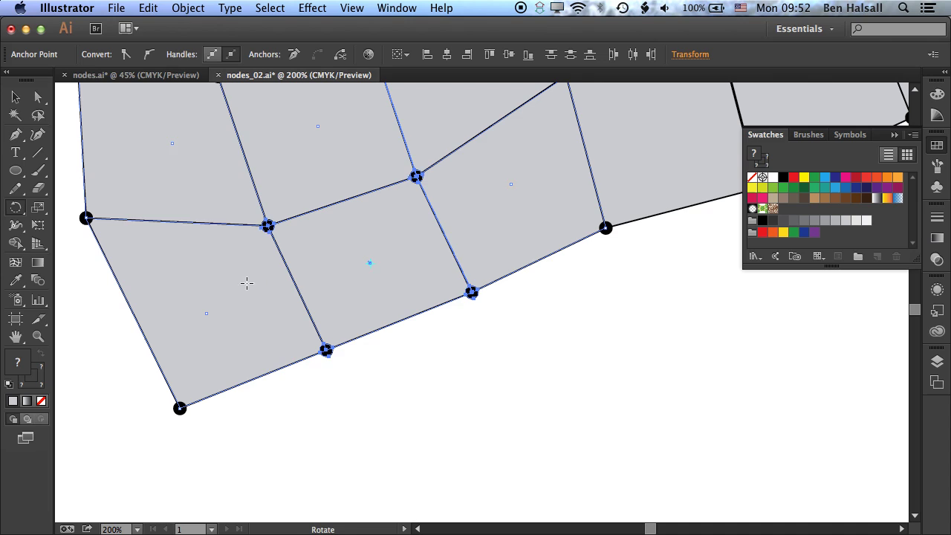
pyautogui.moveTo(246, 283); pyautogui.dragTo(291, 246)
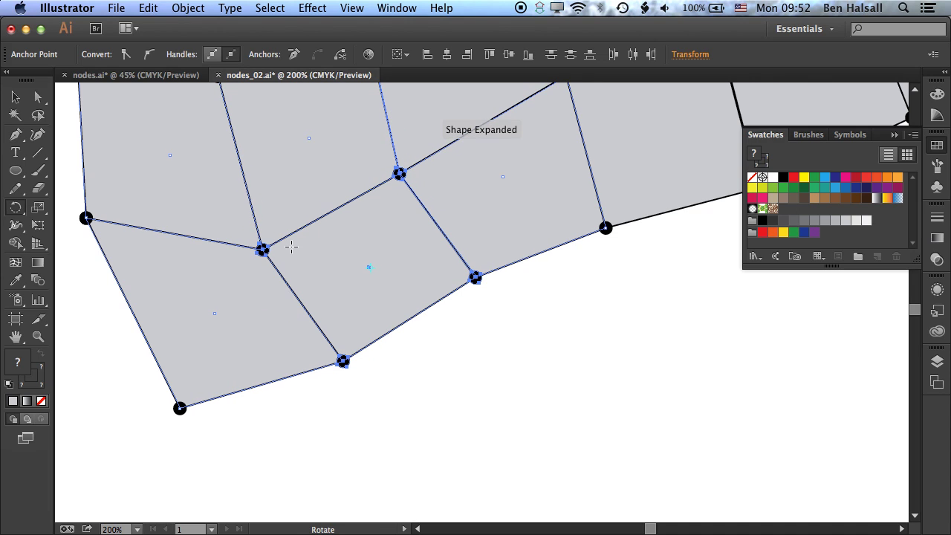
pyautogui.press('Down')
pyautogui.press('Down')
pyautogui.press('Down')
pyautogui.press('Down')
pyautogui.press('Down')
pyautogui.press('Down')
pyautogui.press('Down')
pyautogui.press('Down')
pyautogui.press('Down')
pyautogui.press('Down')
pyautogui.press('Down')
pyautogui.press('Down')
pyautogui.press('Down')
pyautogui.press('Down')
pyautogui.press('Down')
pyautogui.press('Down')
pyautogui.press('Down')
pyautogui.press('Down')
pyautogui.press('Down')
pyautogui.press('Down')
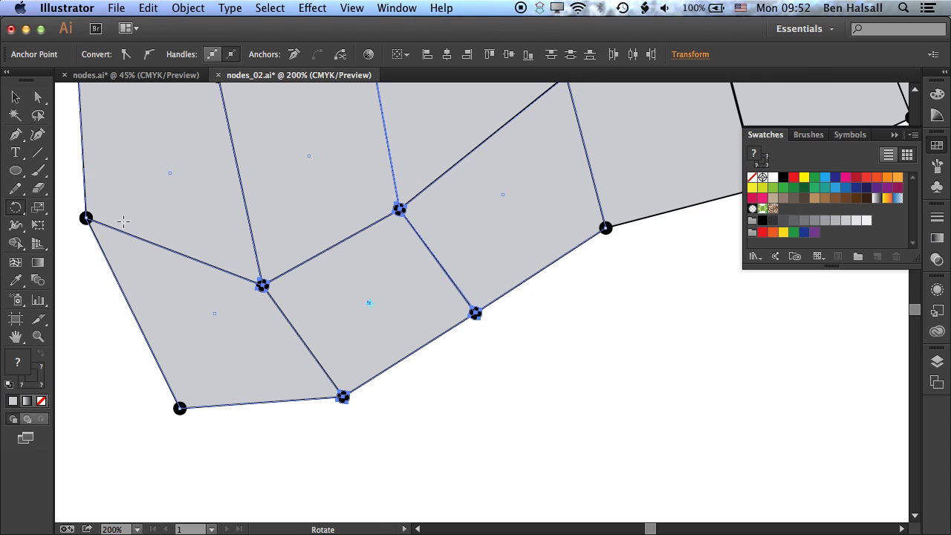
# Add the outer bottom-left corner nodes and rotate them about 16°, then zoom out.
pyautogui.press('q')
pyautogui.moveTo(174, 213); pyautogui.dragTo(280, 215)
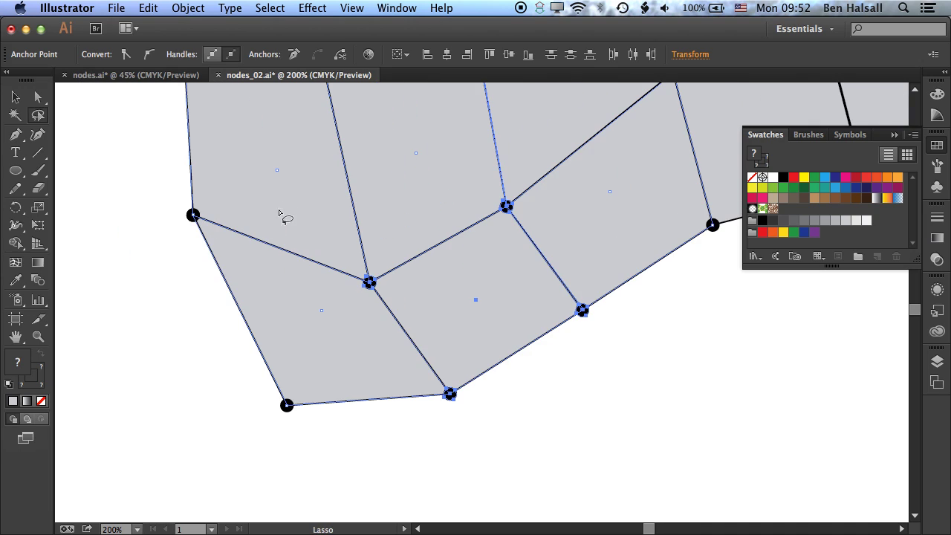
pyautogui.moveTo(199, 186)
pyautogui.mouseDown()
pyautogui.moveTo(284, 456)
pyautogui.moveTo(582, 422)
pyautogui.moveTo(673, 281)
pyautogui.moveTo(518, 153)
pyautogui.moveTo(257, 170)
pyautogui.mouseUp()
pyautogui.press('r')
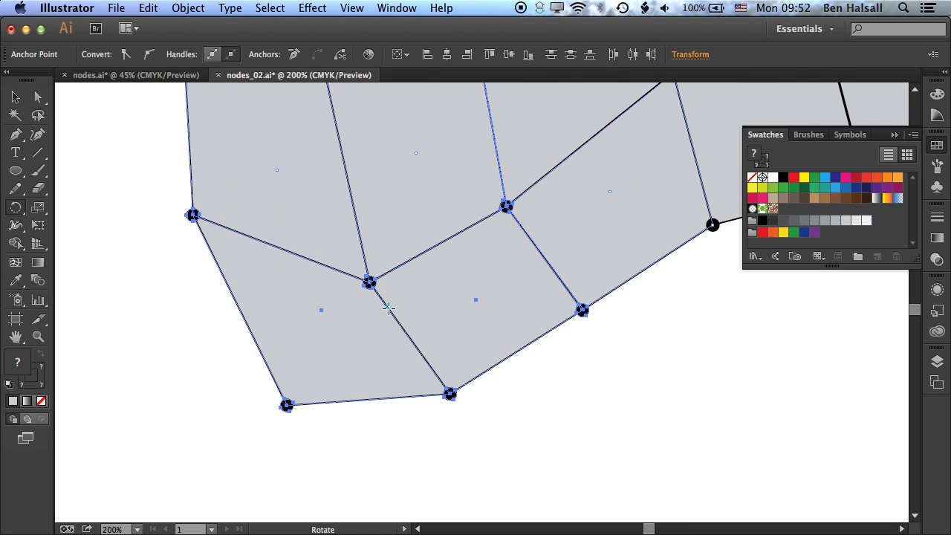
pyautogui.moveTo(389, 307); pyautogui.dragTo(471, 403)
pyautogui.press('super+minus')
pyautogui.press('super+minus')
pyautogui.press('super+minus')
pyautogui.press('super+minus')
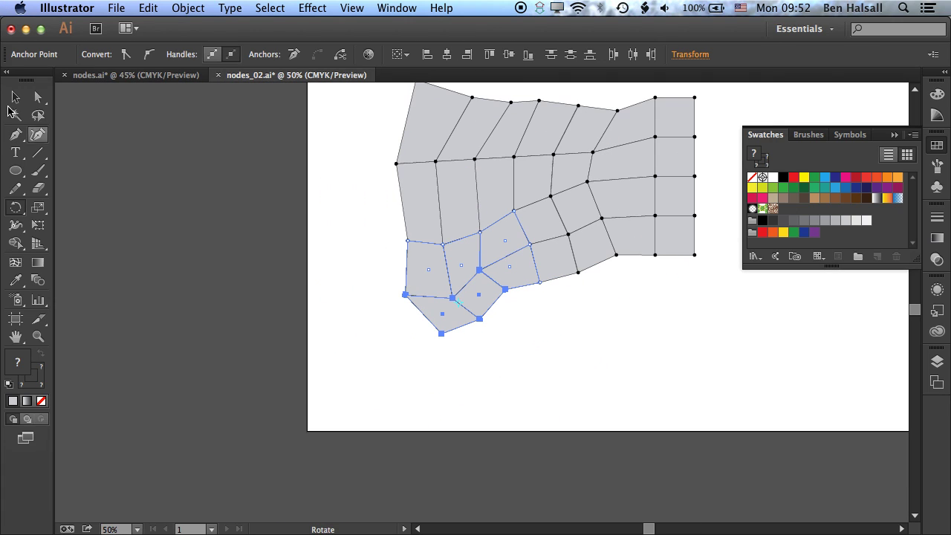
# Recentre the grid and move the right-hand columns' nodes down and to the right.
pyautogui.click(15, 97)
pyautogui.click(249, 253)
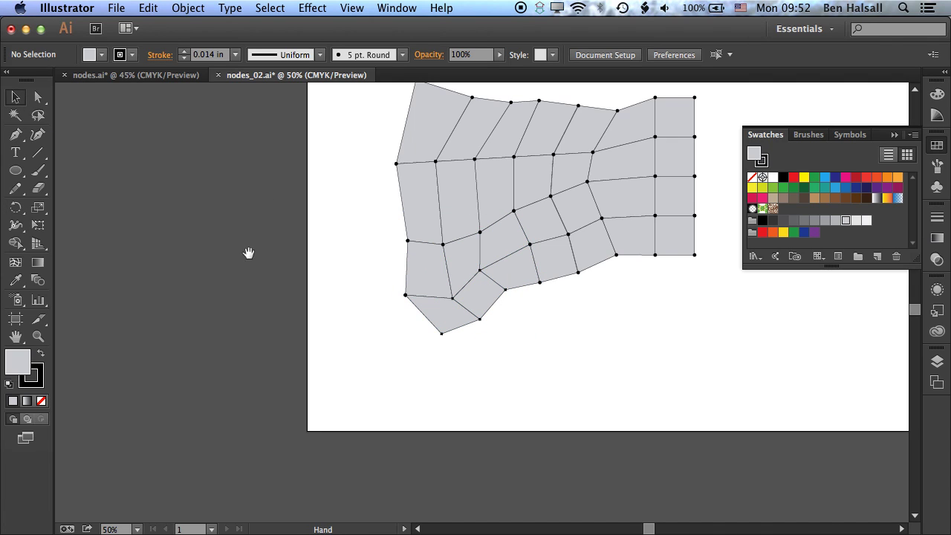
pyautogui.moveTo(248, 254); pyautogui.dragTo(73, 301)
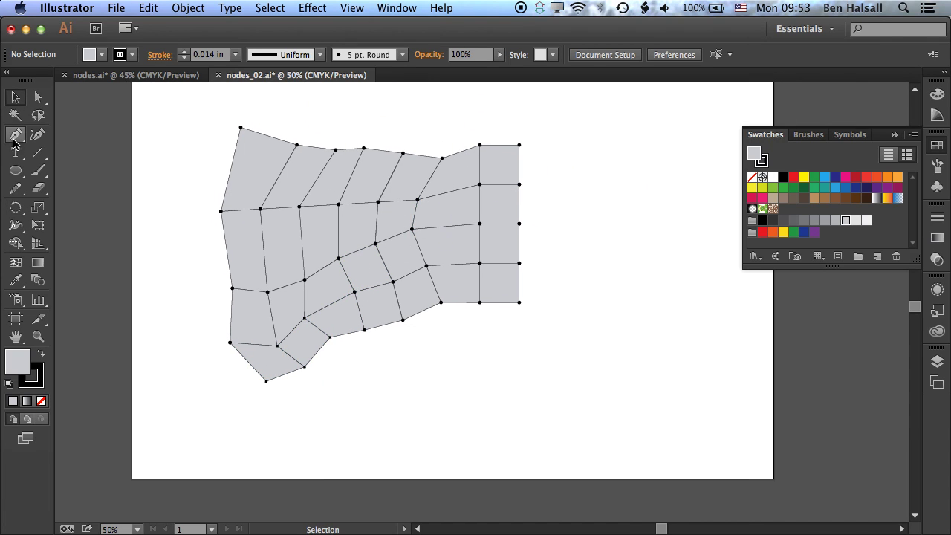
pyautogui.click(38, 115)
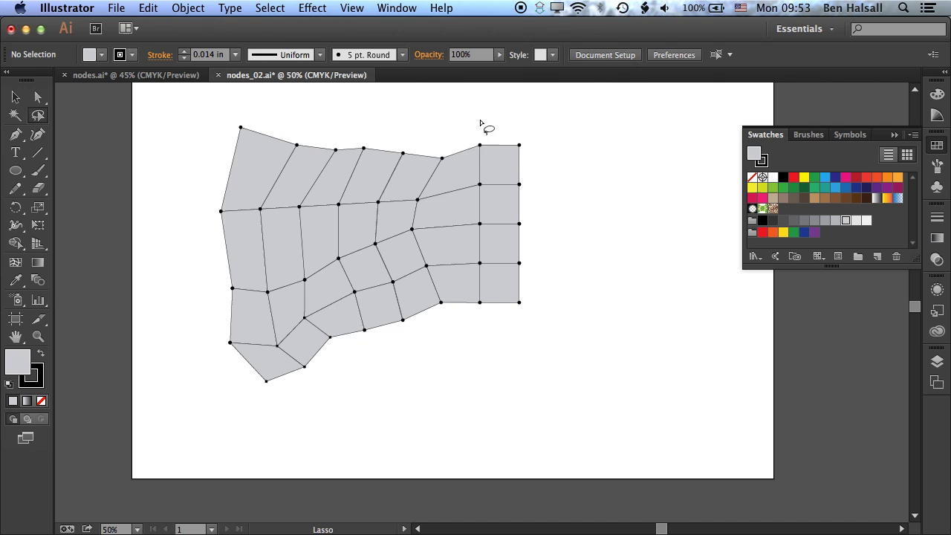
pyautogui.moveTo(499, 124)
pyautogui.mouseDown()
pyautogui.moveTo(463, 160)
pyautogui.moveTo(448, 221)
pyautogui.moveTo(445, 281)
pyautogui.moveTo(468, 318)
pyautogui.moveTo(554, 315)
pyautogui.moveTo(596, 204)
pyautogui.moveTo(535, 130)
pyautogui.moveTo(532, 171)
pyautogui.mouseUp()
pyautogui.press('r')
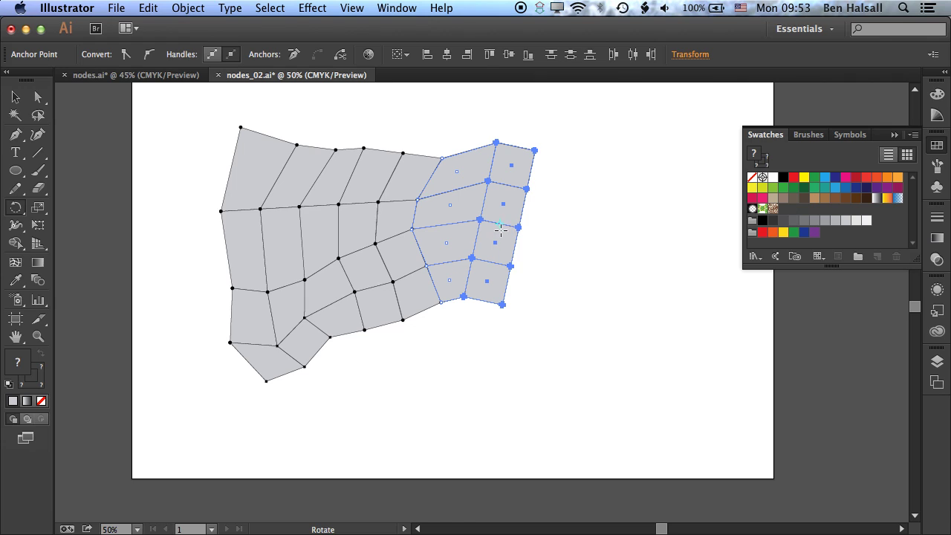
pyautogui.press('a')
pyautogui.moveTo(503, 214); pyautogui.dragTo(513, 243)
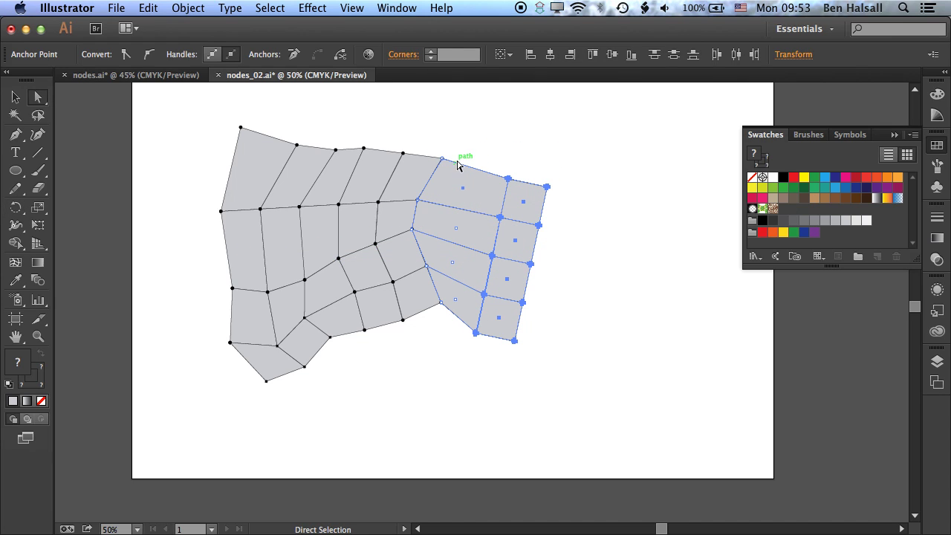
# Rotate the inner nodes beside those columns clockwise and nudge them slightly right.
pyautogui.press('q')
pyautogui.moveTo(467, 145)
pyautogui.mouseDown()
pyautogui.moveTo(409, 185)
pyautogui.moveTo(401, 227)
pyautogui.moveTo(424, 304)
pyautogui.moveTo(442, 320)
pyautogui.moveTo(455, 283)
pyautogui.moveTo(444, 222)
pyautogui.moveTo(465, 149)
pyautogui.mouseUp()
pyautogui.press('r')
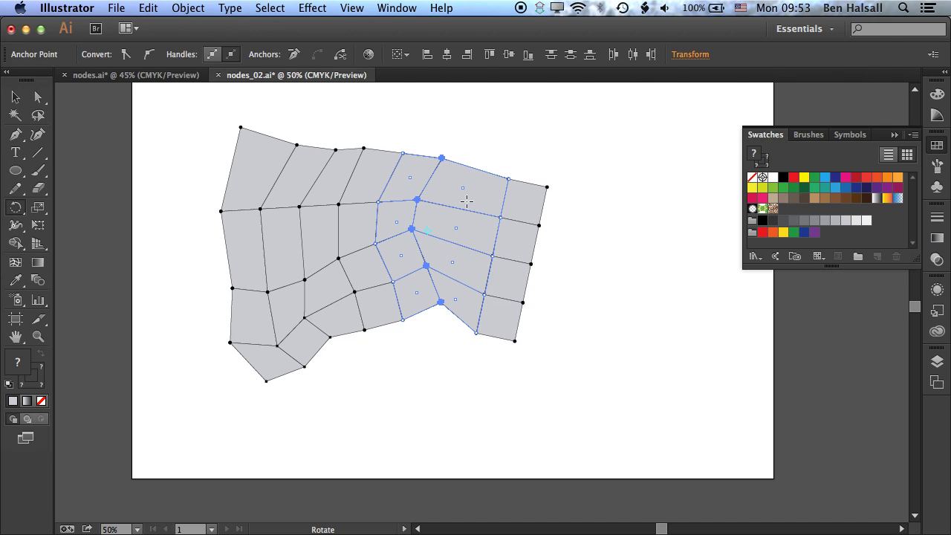
pyautogui.moveTo(467, 201); pyautogui.dragTo(488, 201)
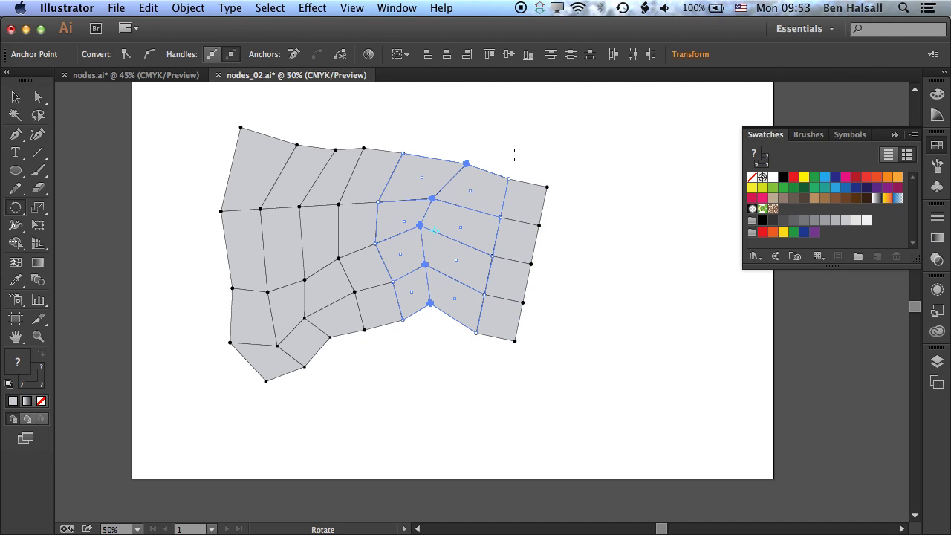
pyautogui.hotkey('shift', 'Right')
pyautogui.hotkey('shift', 'Right')
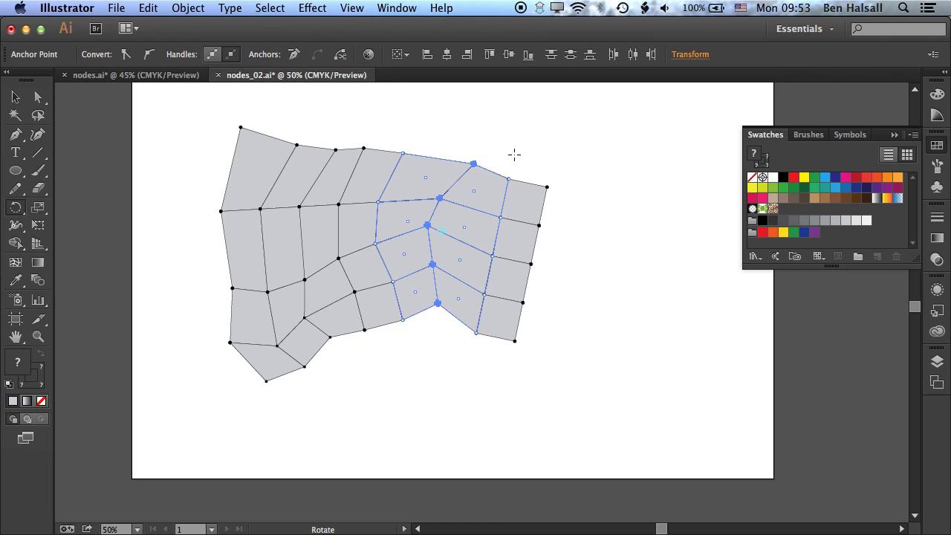
# Magic Wand-select all grey cells, fill them with the yellow swatch, then deselect.
pyautogui.click(16, 98)
pyautogui.click(114, 119)
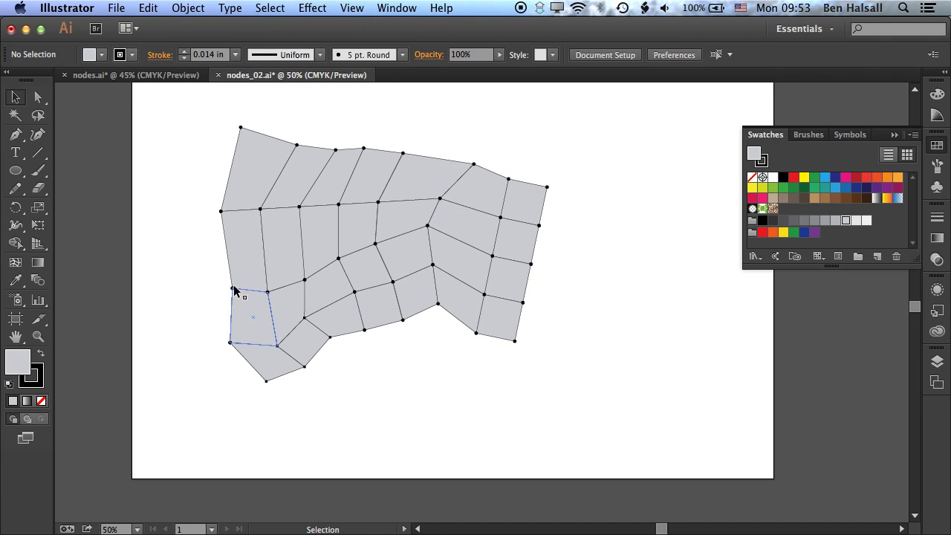
pyautogui.moveTo(258, 246); pyautogui.dragTo(291, 240)
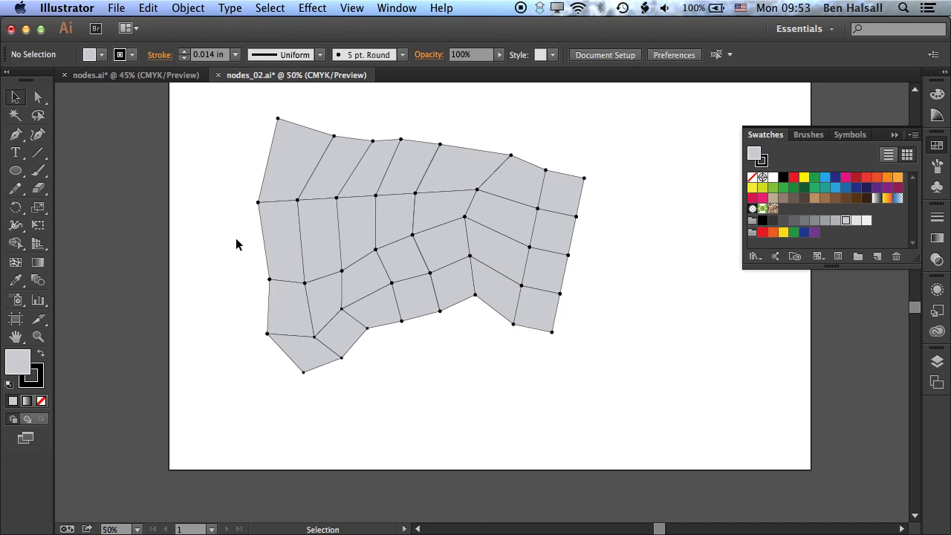
pyautogui.click(14, 117)
pyautogui.click(293, 156)
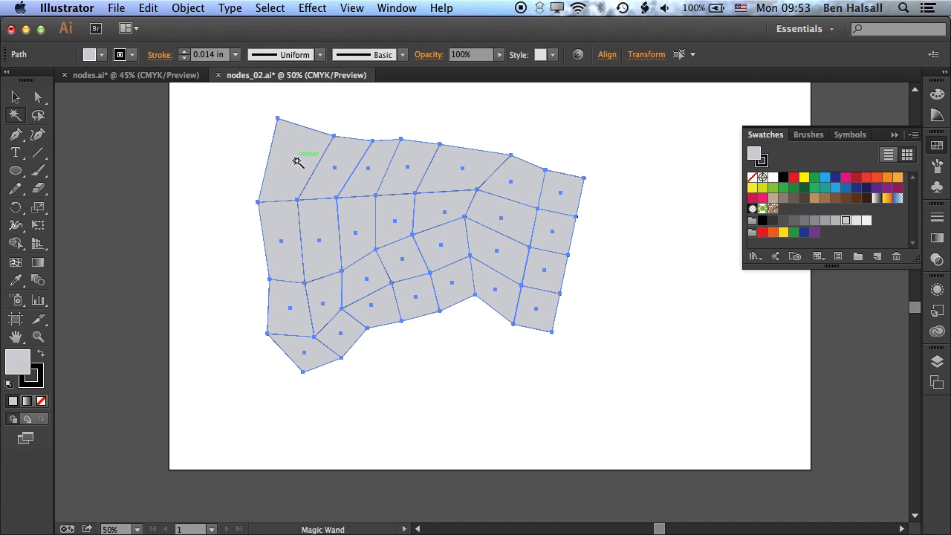
pyautogui.click(805, 178)
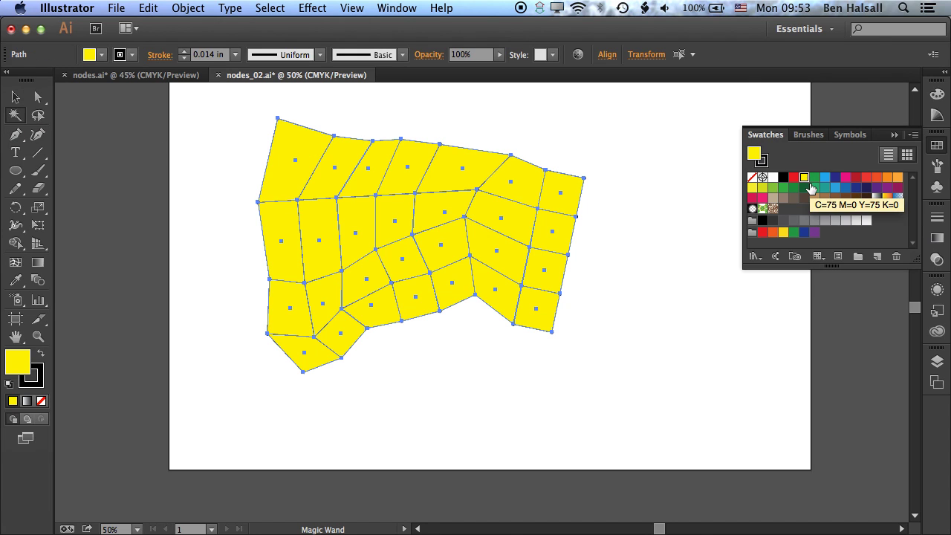
pyautogui.click(621, 178)
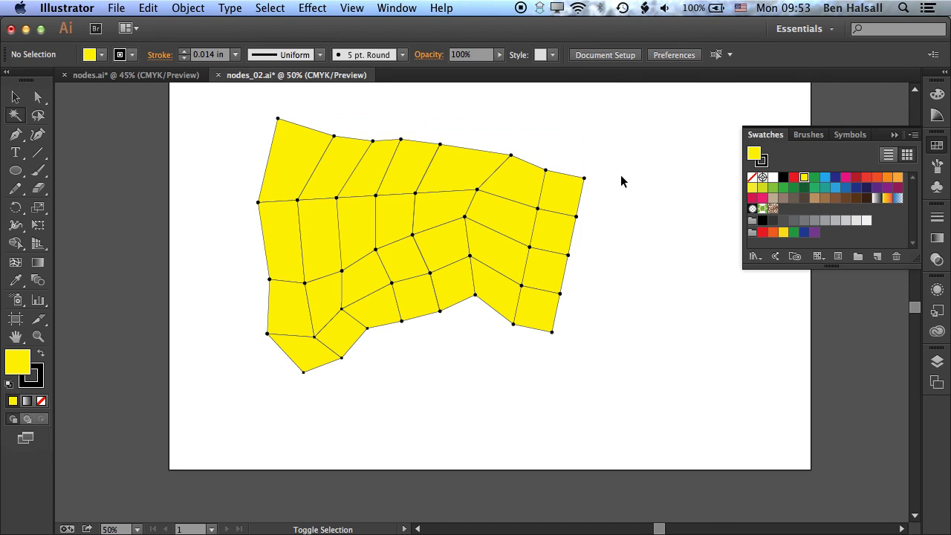